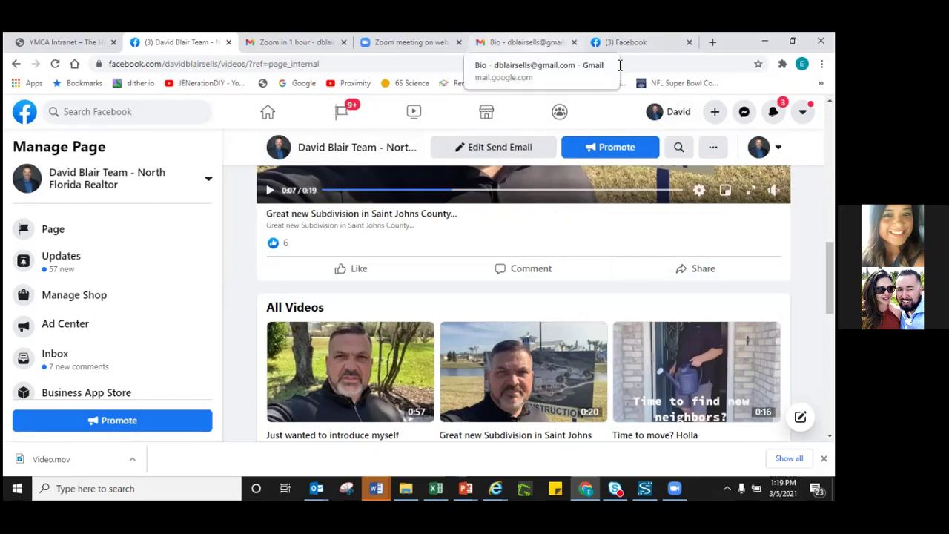
# Open Ads Manager from the Facebook home feed and dismiss the notice about upcoming advertising changes.
pyautogui.click(620, 42)
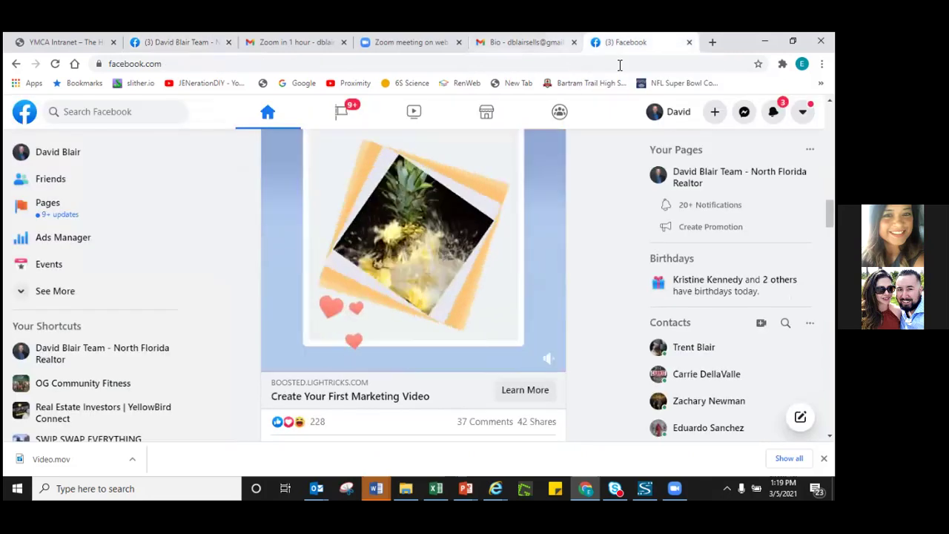
pyautogui.click(333, 230)
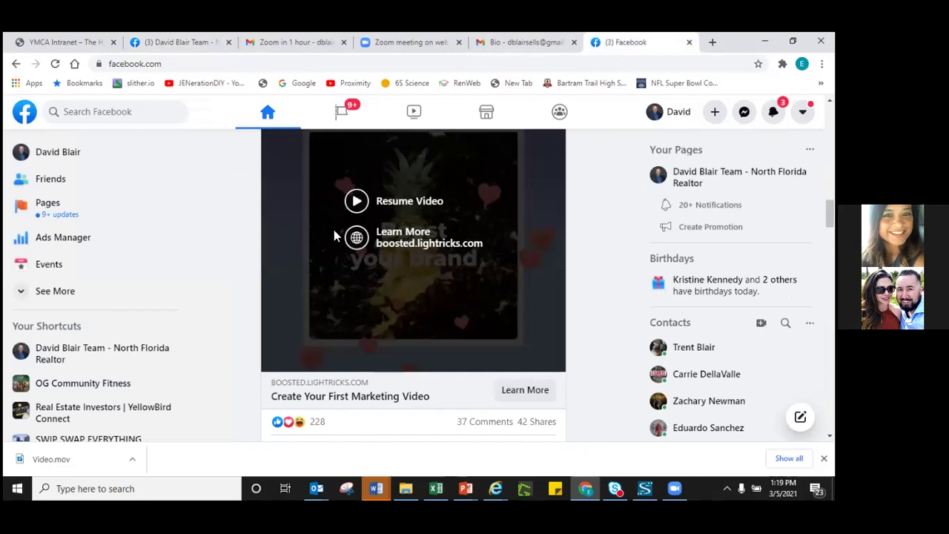
pyautogui.click(65, 243)
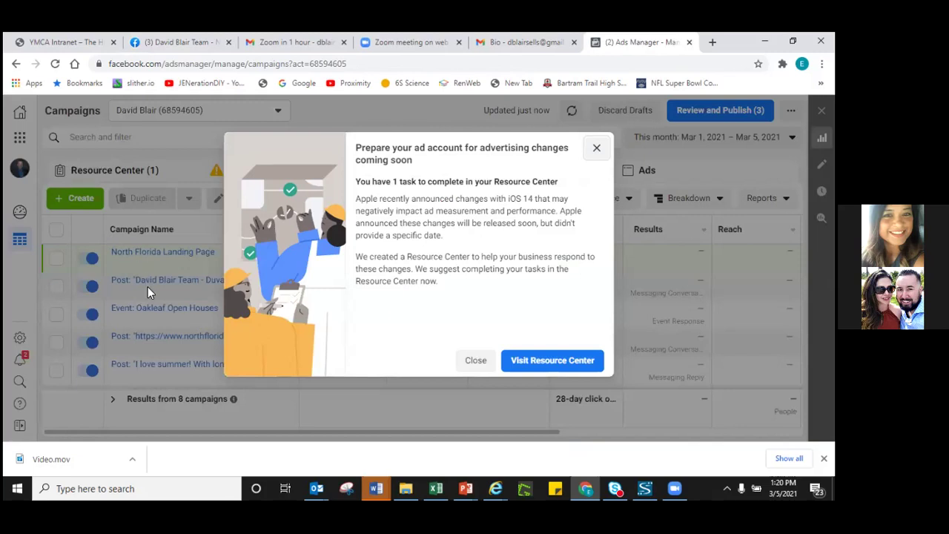
pyautogui.click(475, 360)
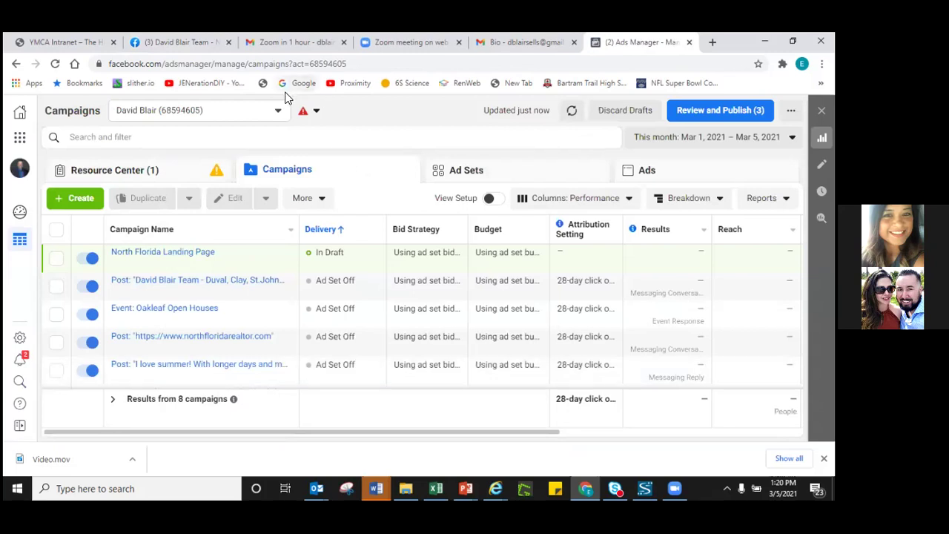
# Show more ad accounts and switch to the North Florida Realtor ad account.
pyautogui.click(276, 112)
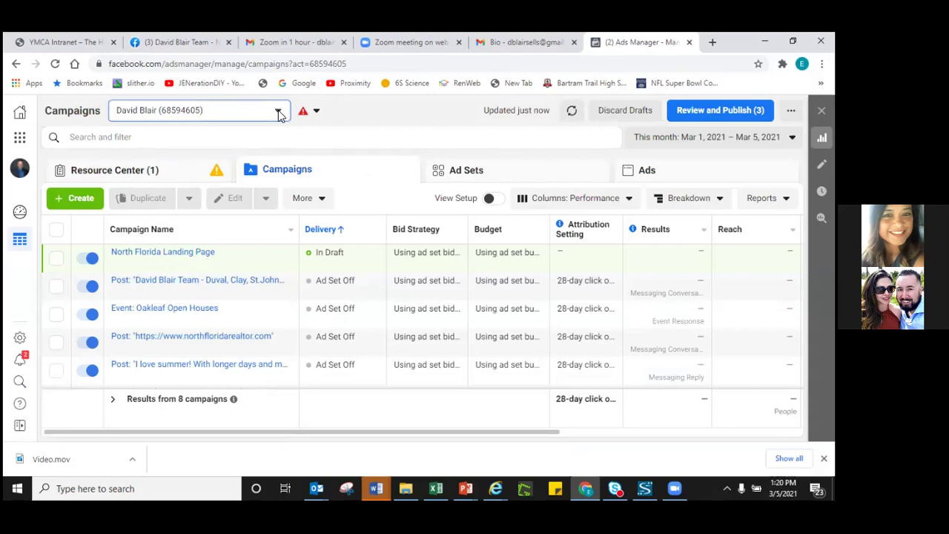
pyautogui.click(278, 113)
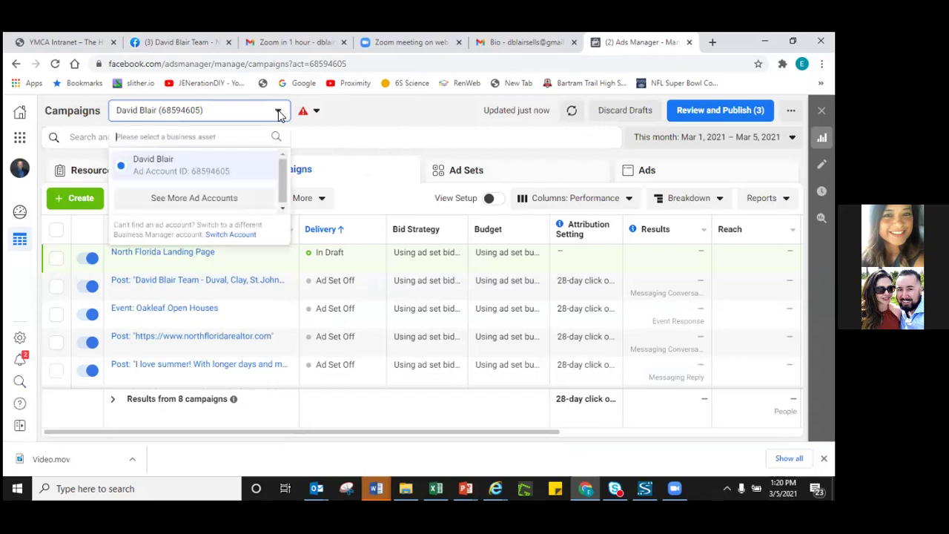
pyautogui.click(231, 172)
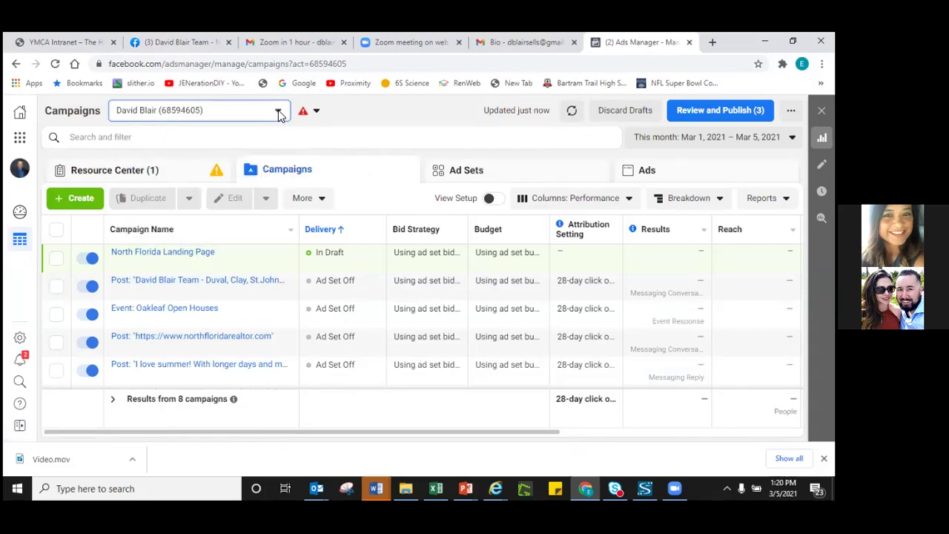
pyautogui.click(279, 115)
pyautogui.click(223, 203)
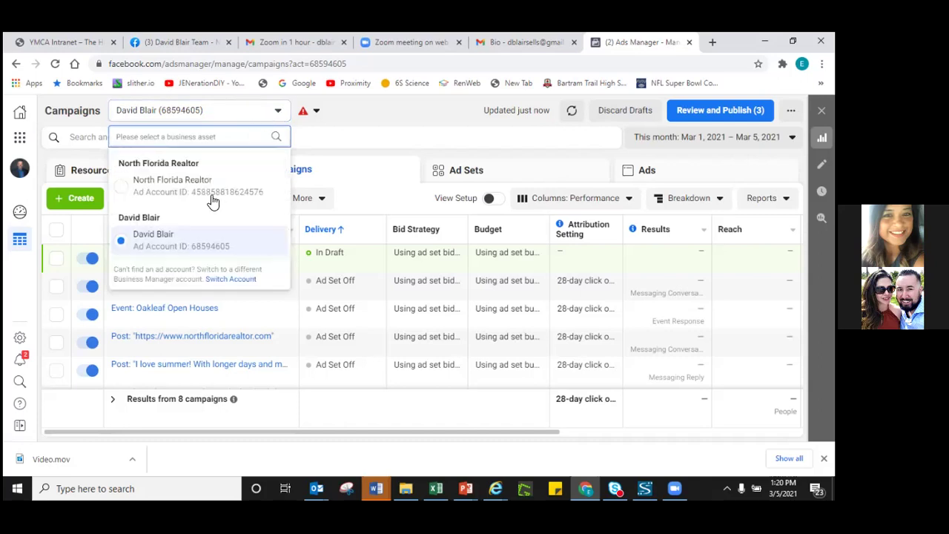
pyautogui.click(160, 187)
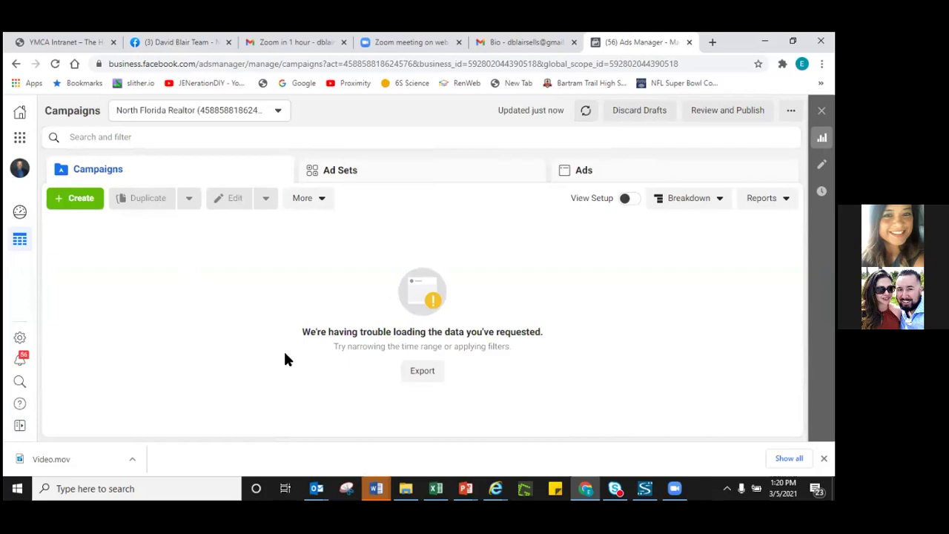
pyautogui.click(75, 199)
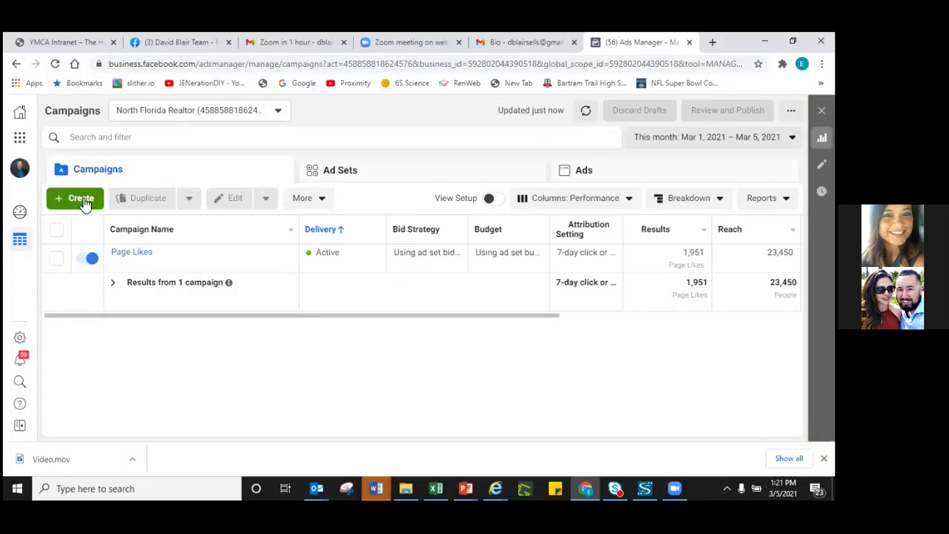
pyautogui.click(82, 199)
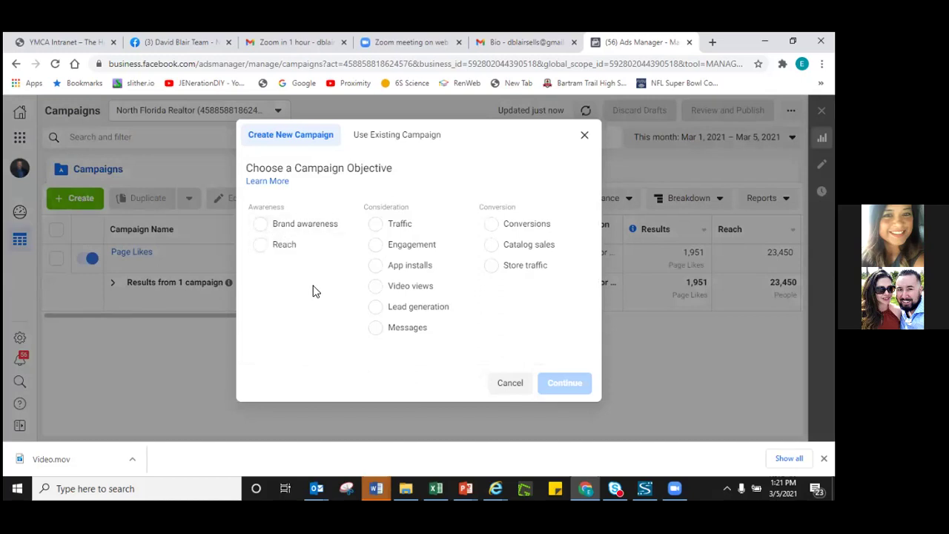
pyautogui.click(375, 287)
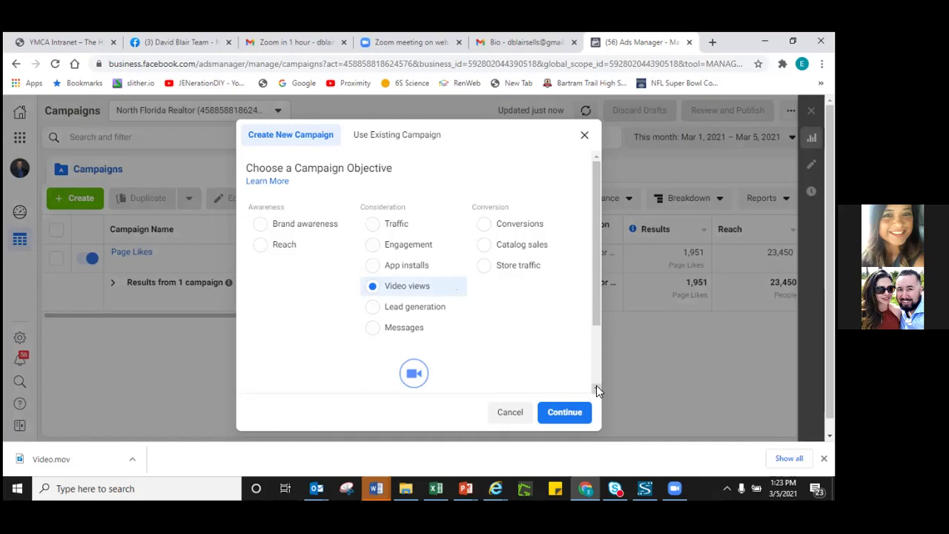
pyautogui.scroll(-2, 596, 385)
pyautogui.scroll(-1, 596, 385)
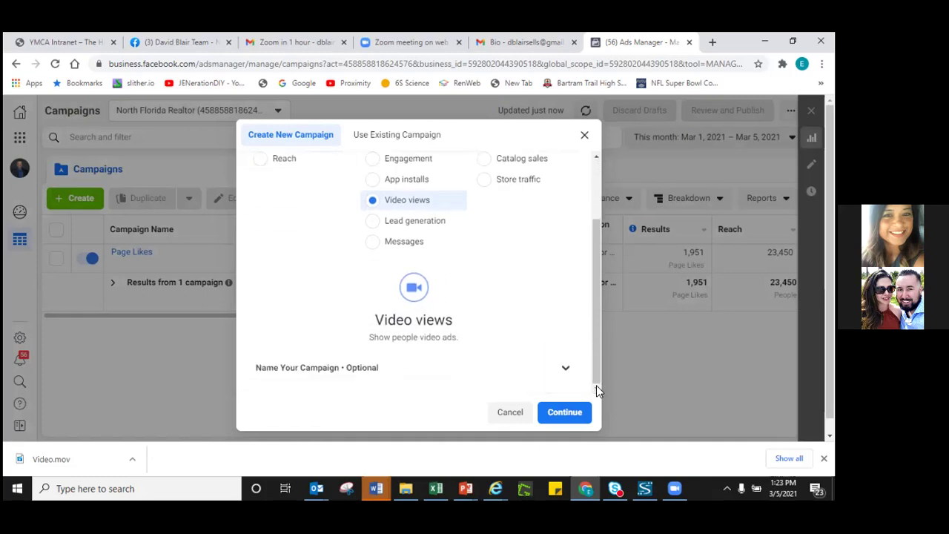
pyautogui.click(583, 133)
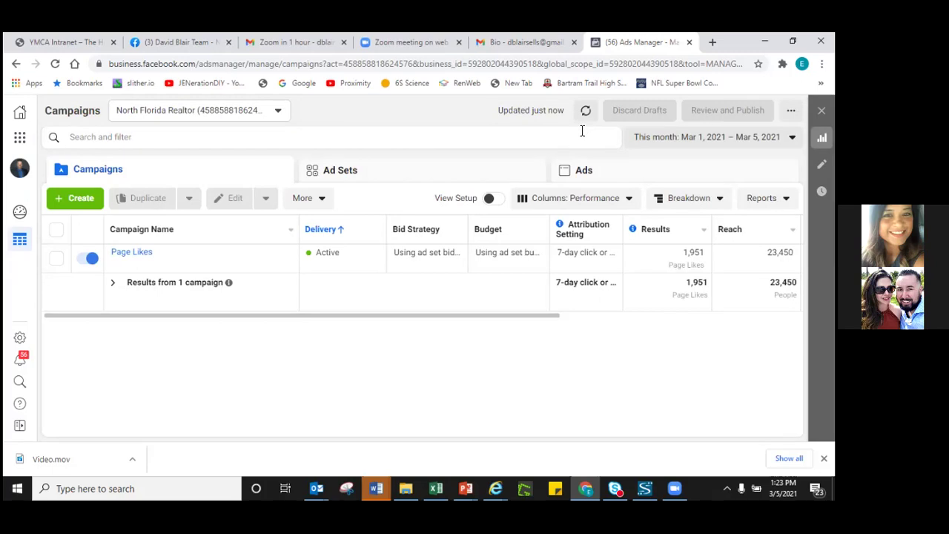
# Start a new campaign with Video views as its objective.
pyautogui.click(80, 199)
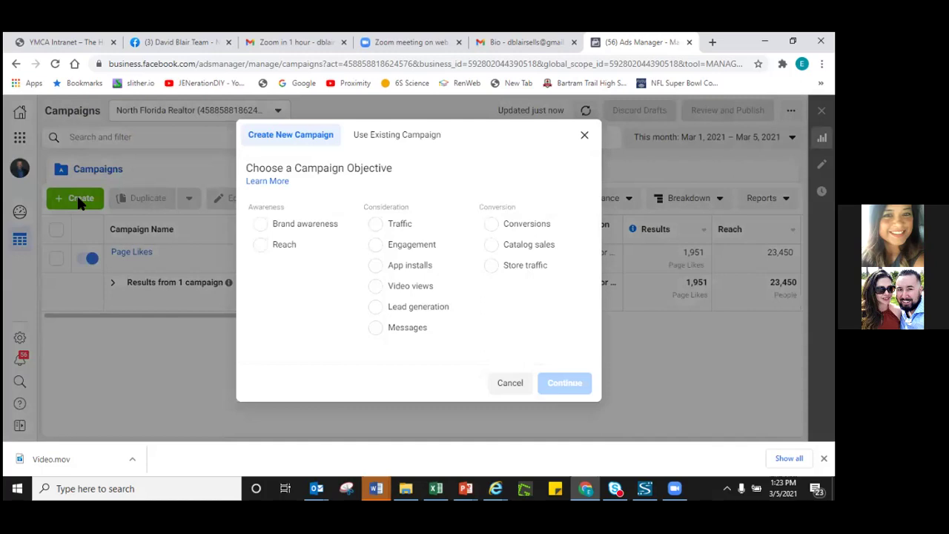
pyautogui.click(375, 289)
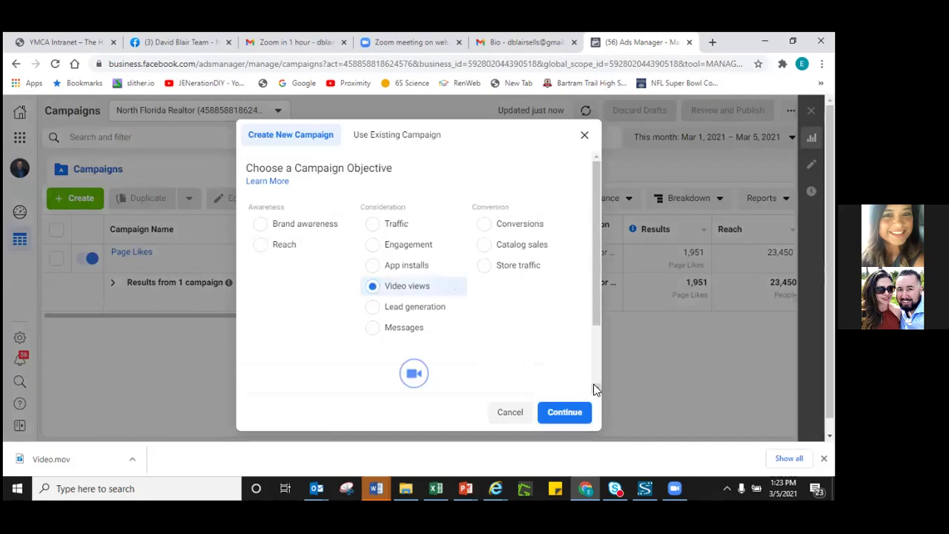
pyautogui.scroll(-3, 597, 390)
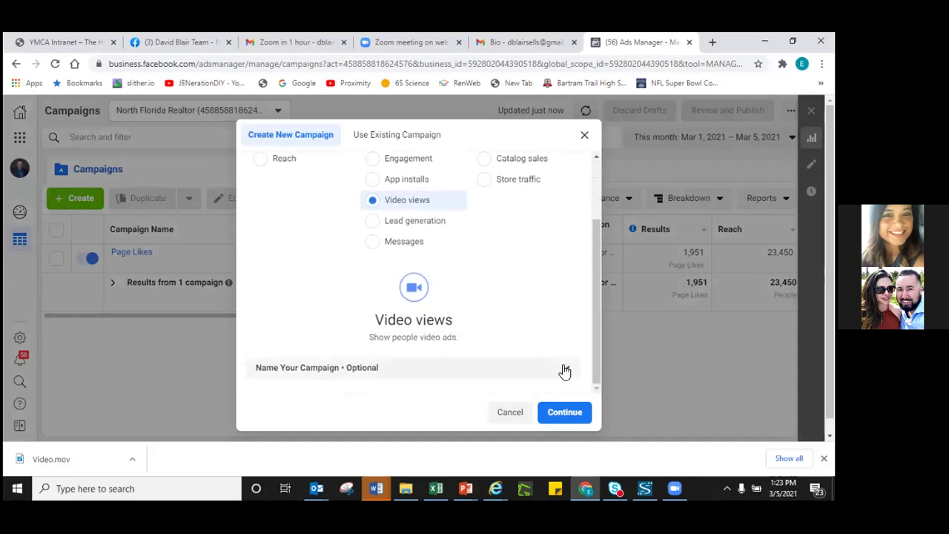
# Expand the optional naming section and name the campaign "Intro Video(video views)".
pyautogui.click(565, 369)
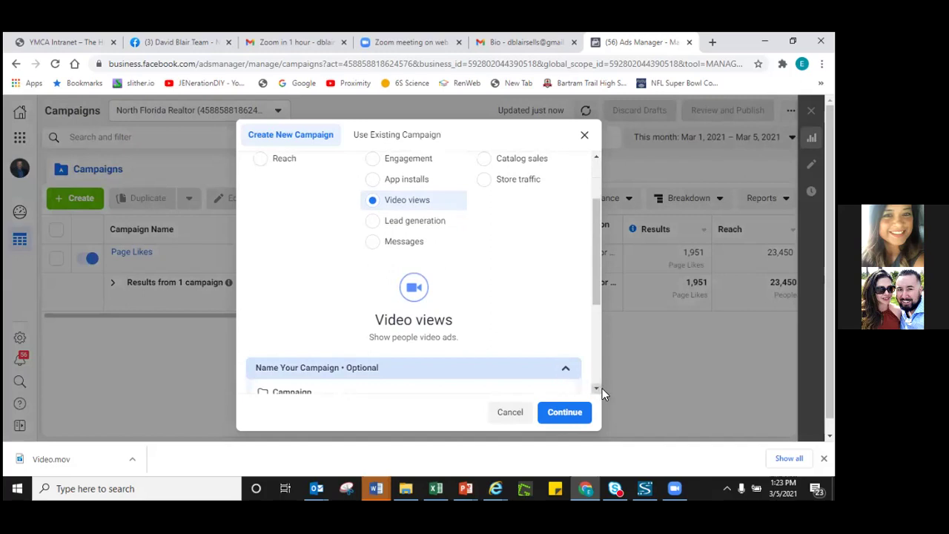
pyautogui.scroll(-4, 596, 388)
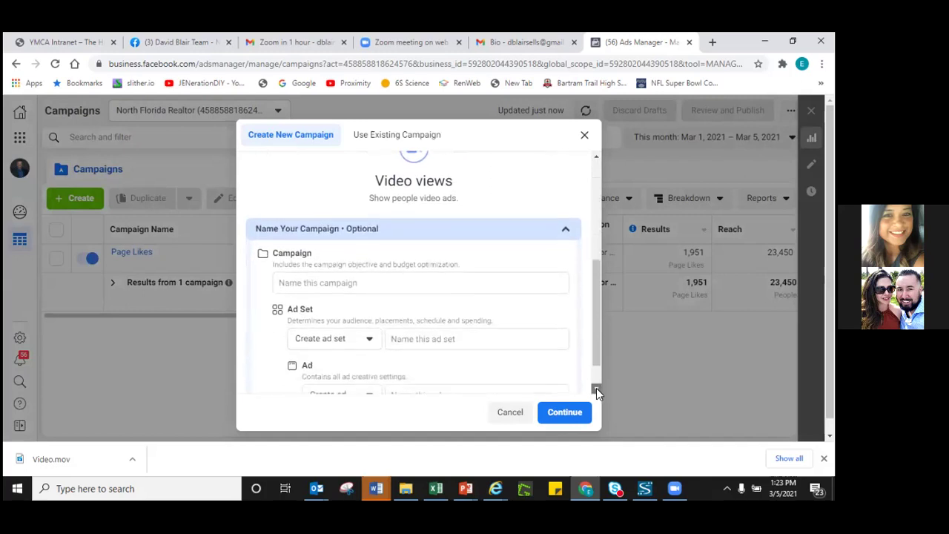
pyautogui.scroll(-1, 595, 387)
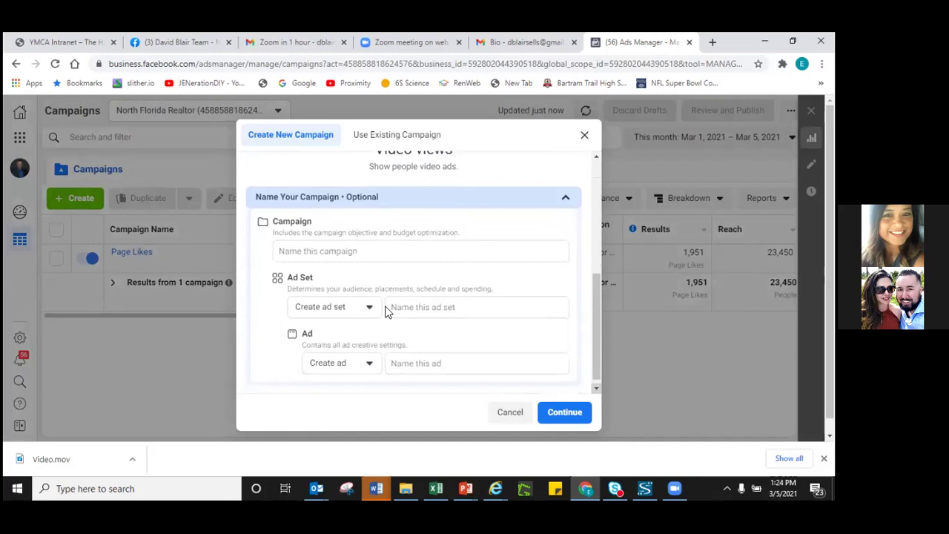
pyautogui.click(298, 252)
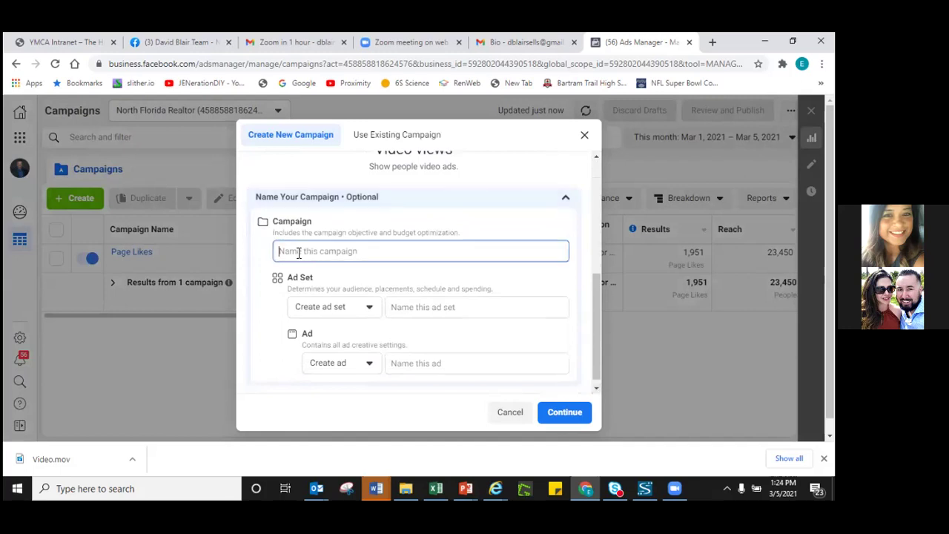
pyautogui.write('Intro Video')
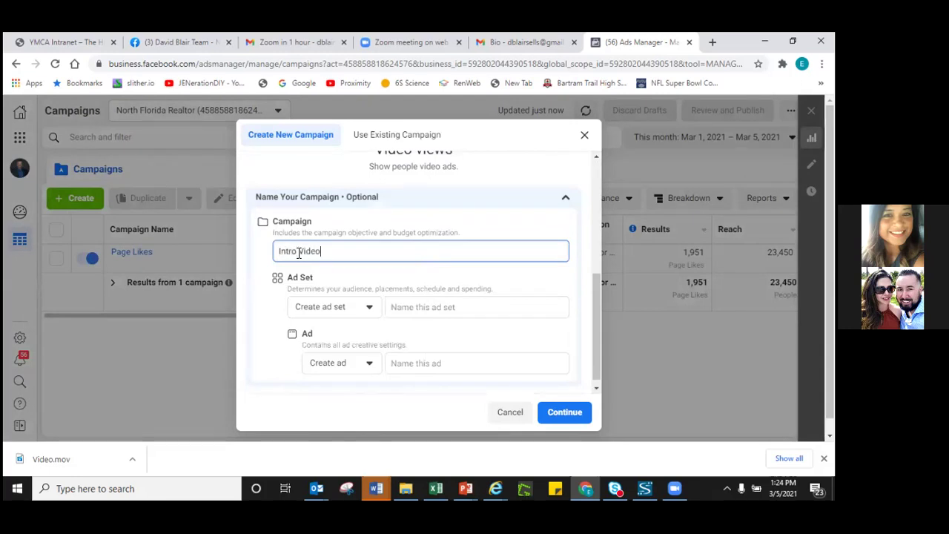
pyautogui.write('(video views)')
# Name the new ad set "Jacksonville".
pyautogui.click(408, 309)
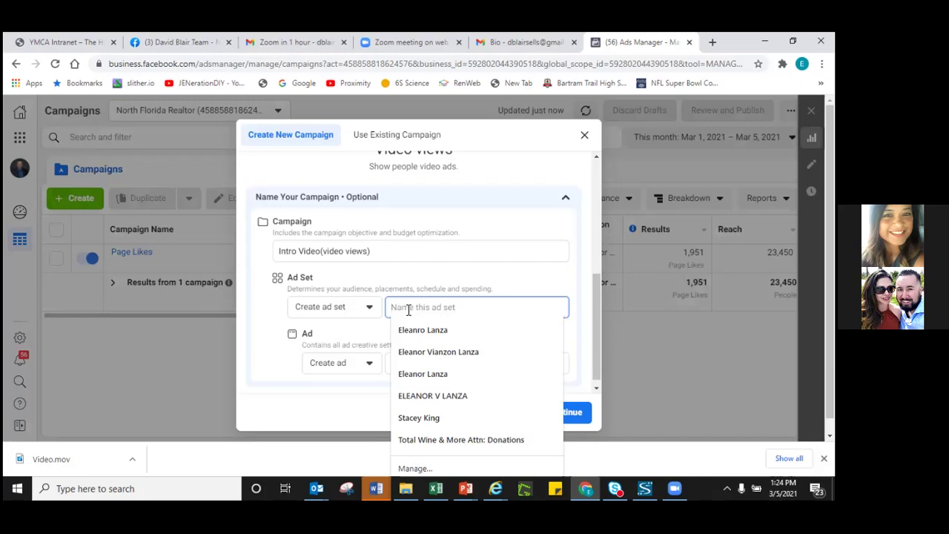
pyautogui.write('Jacob')
pyautogui.write('sonville')
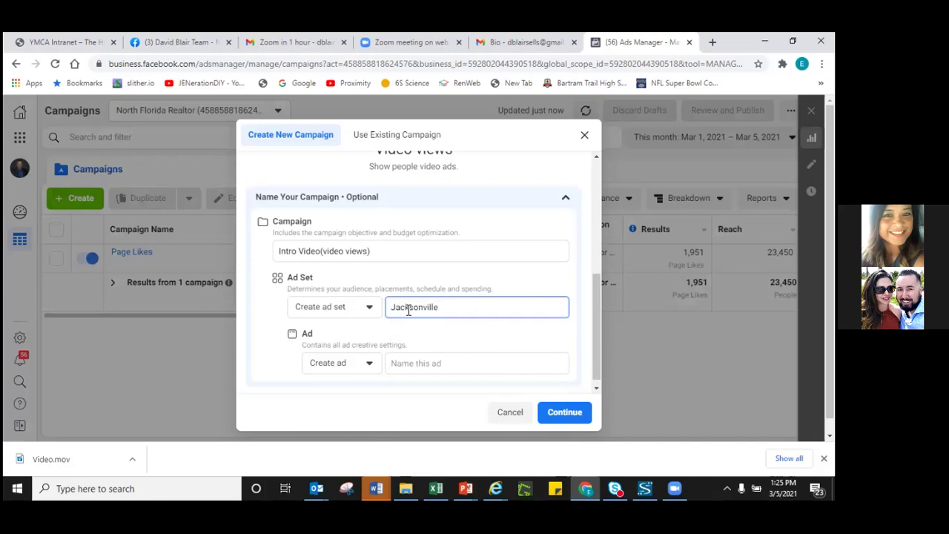
# Name the new ad "Intro Video (video views)" and continue to the campaign's editing page.
pyautogui.click(427, 361)
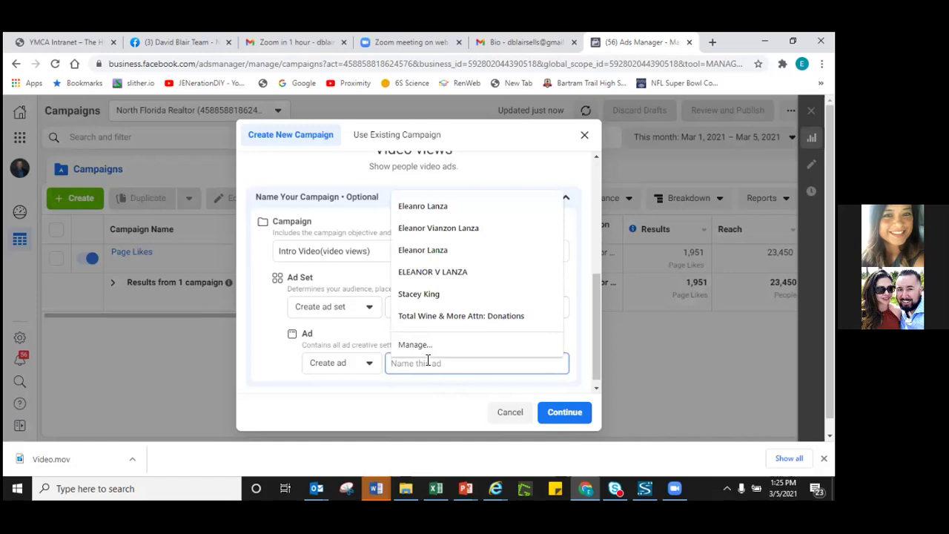
pyautogui.click(282, 253)
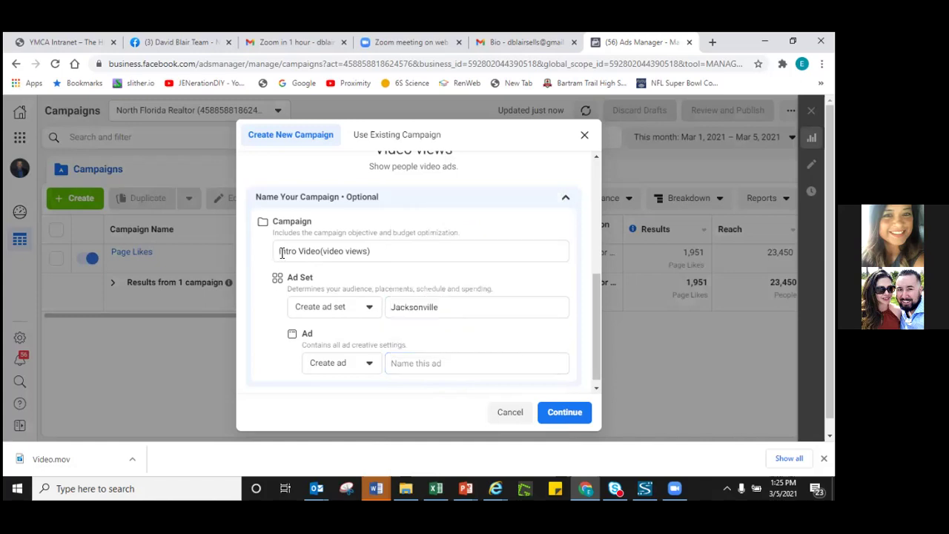
pyautogui.click(376, 252)
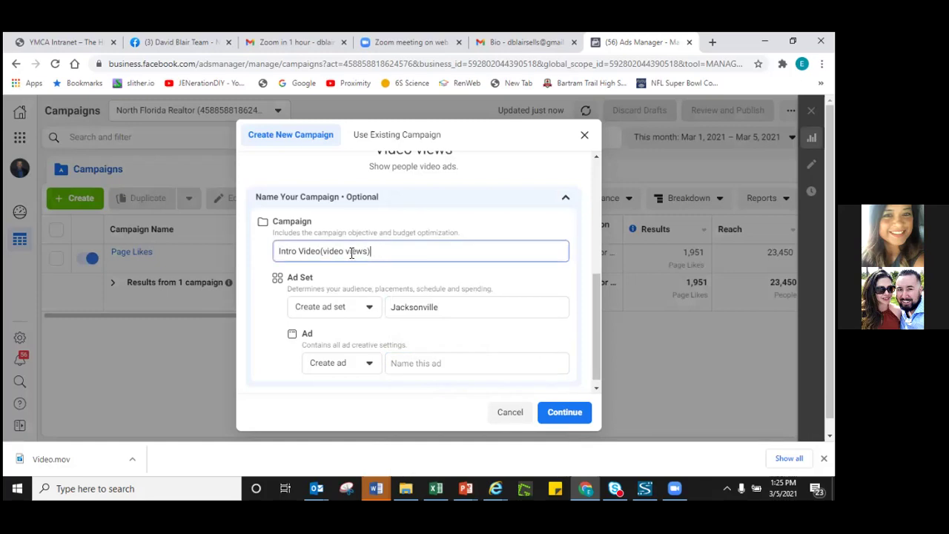
pyautogui.rightClick(279, 255)
pyautogui.click(247, 269)
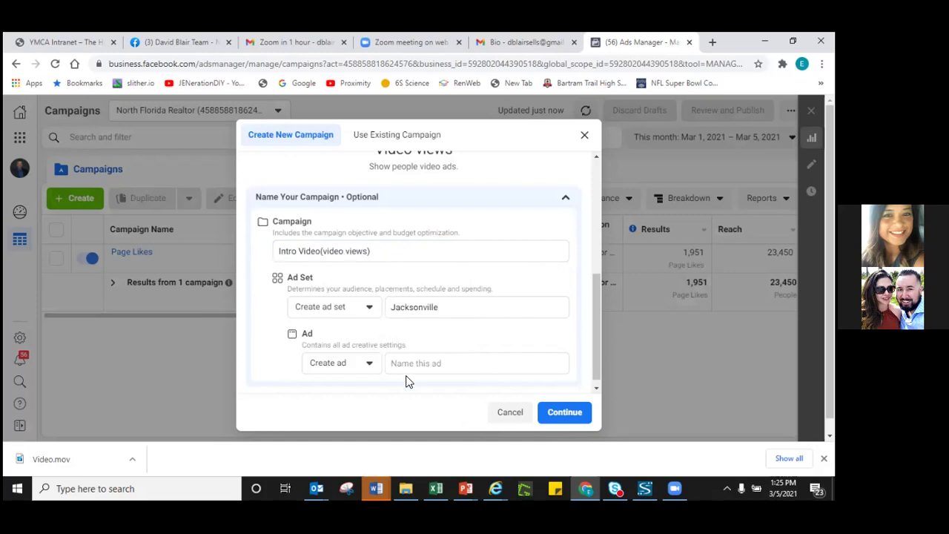
pyautogui.click(426, 362)
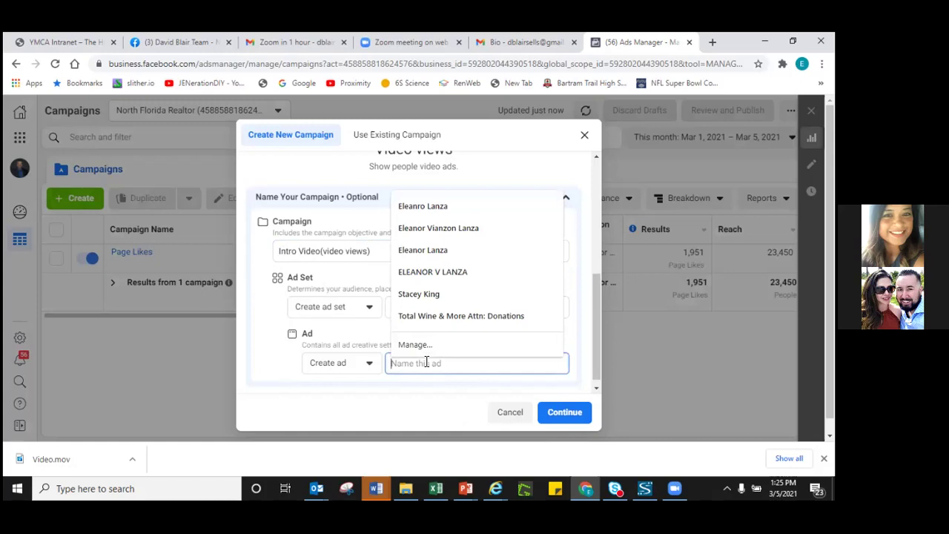
pyautogui.write('Intro')
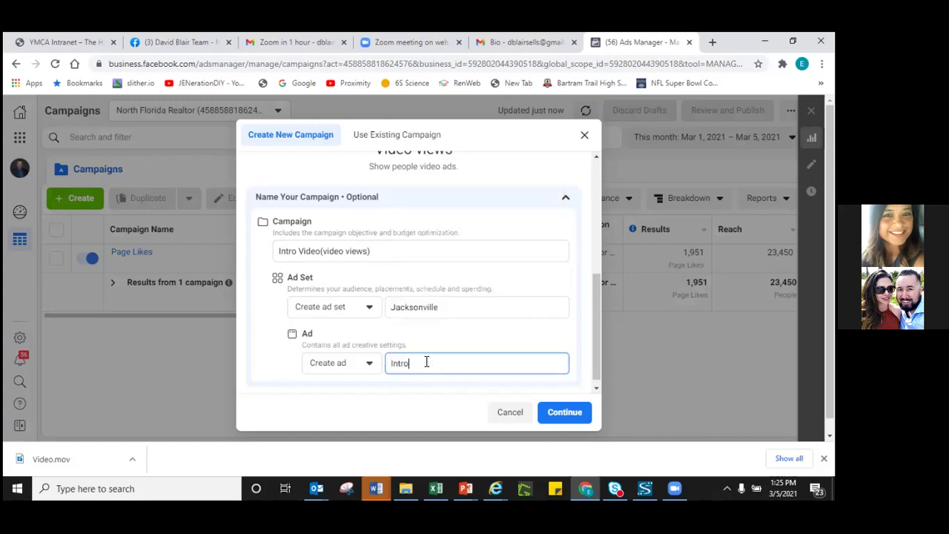
pyautogui.write(' Video (video views)')
pyautogui.click(559, 417)
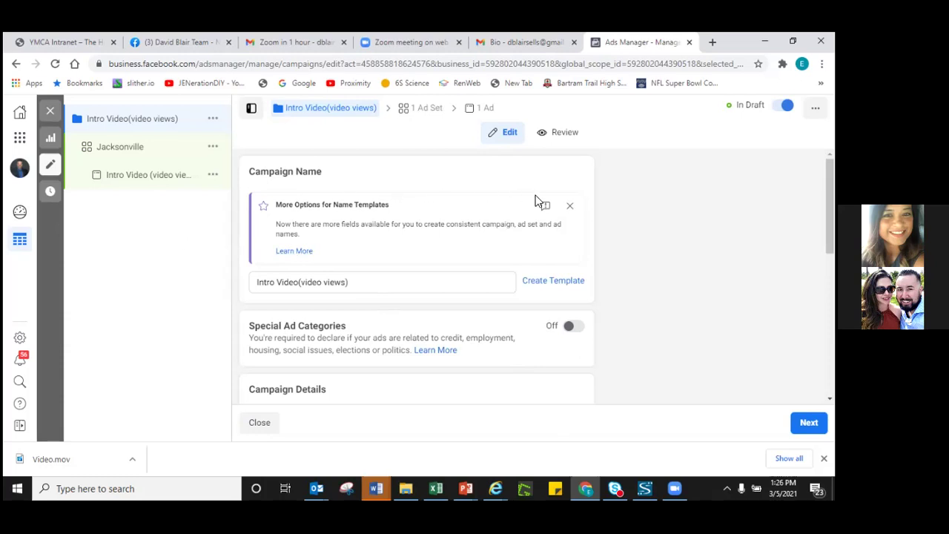
# Turn on Special Ad Categories for the campaign and declare the Housing category.
pyautogui.click(577, 328)
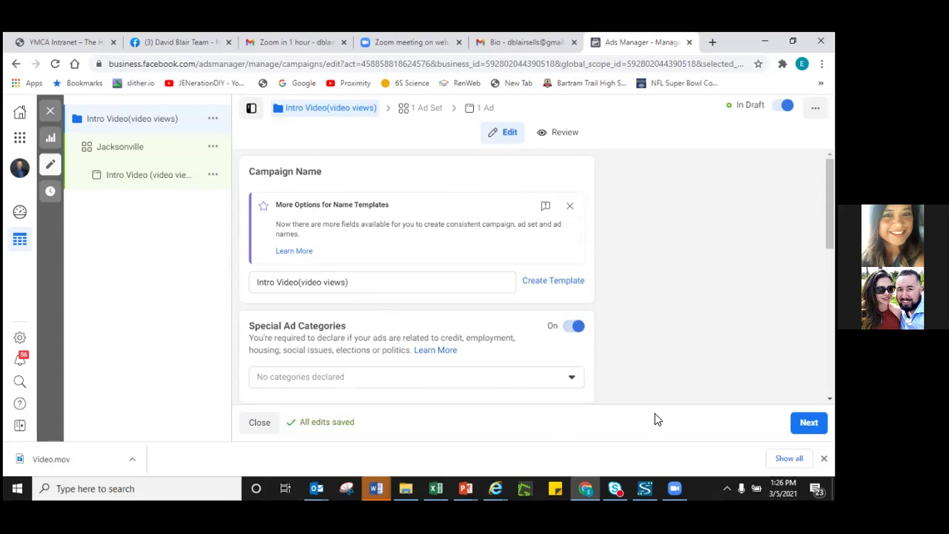
pyautogui.click(571, 380)
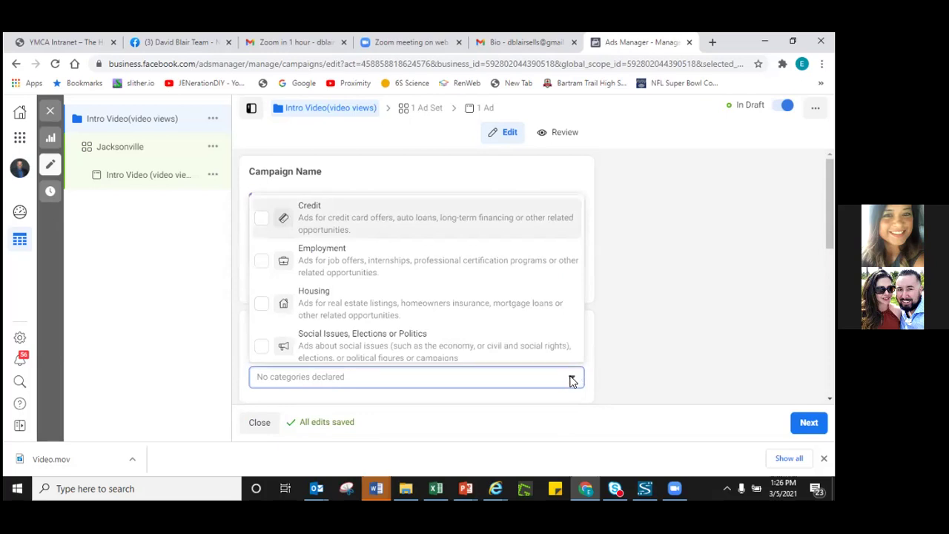
pyautogui.click(571, 379)
pyautogui.click(571, 381)
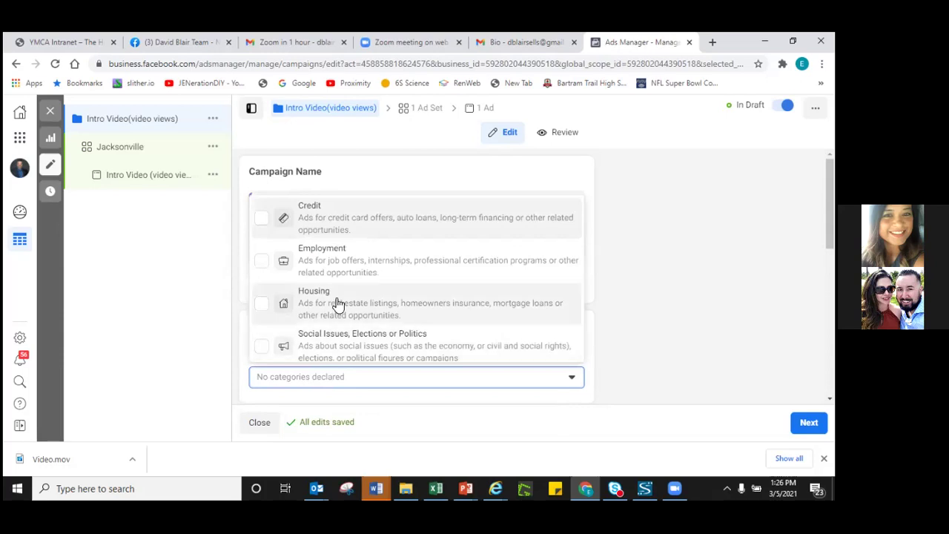
pyautogui.click(262, 305)
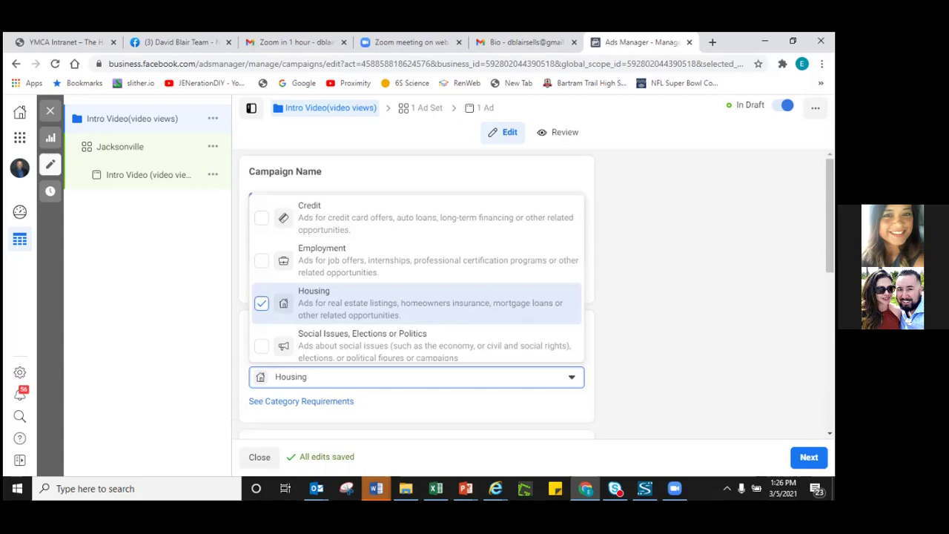
# Go through the remaining campaign settings without changing them and continue to the Jacksonville ad set's editing page.
pyautogui.scroll(-1, 828, 433)
pyautogui.scroll(-3, 828, 433)
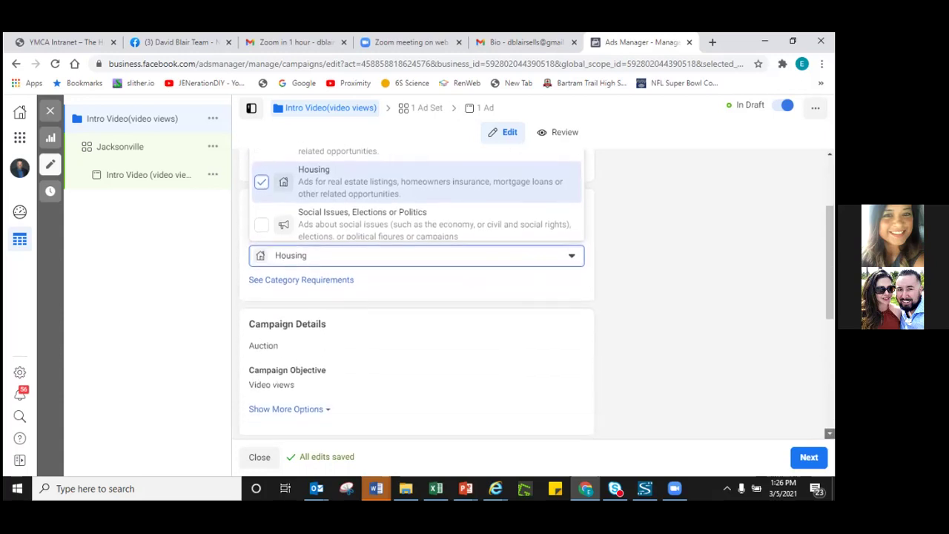
pyautogui.scroll(-2, 828, 433)
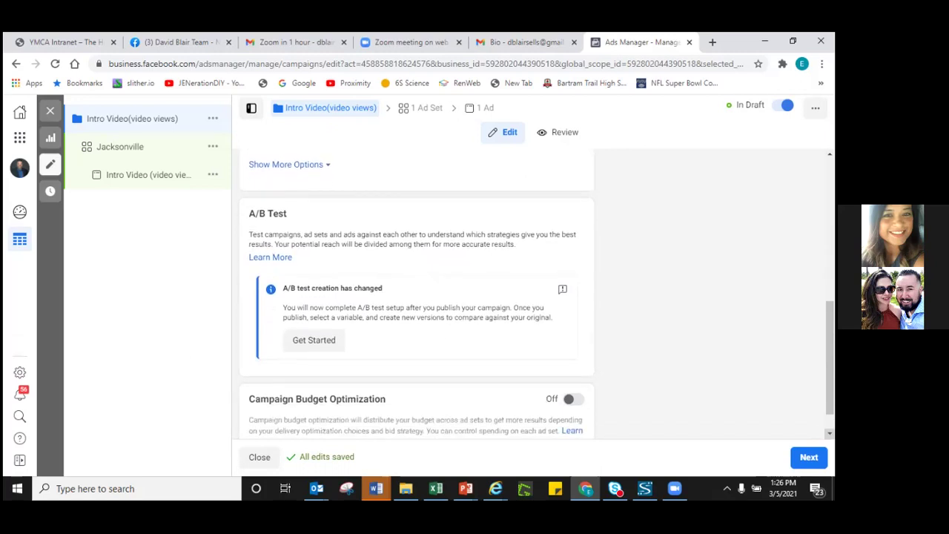
pyautogui.scroll(-1, 828, 432)
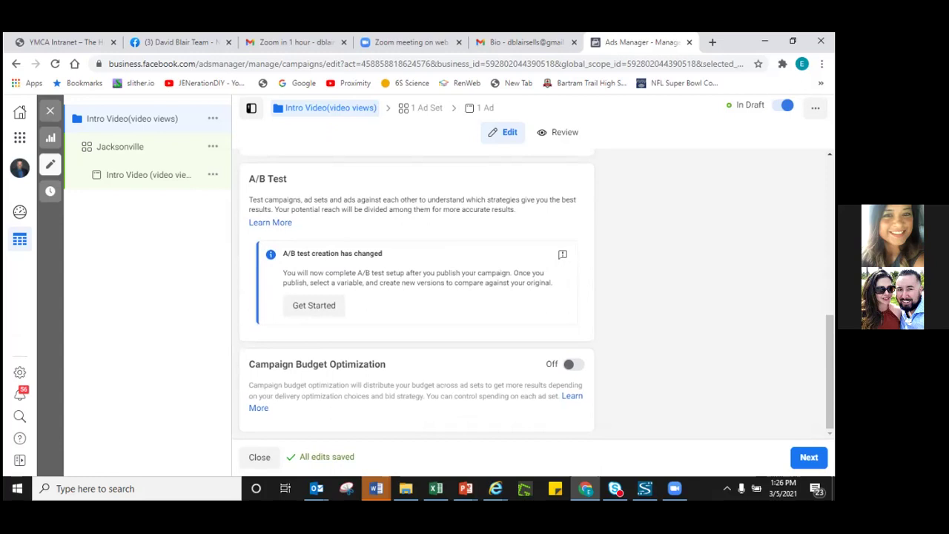
pyautogui.click(808, 457)
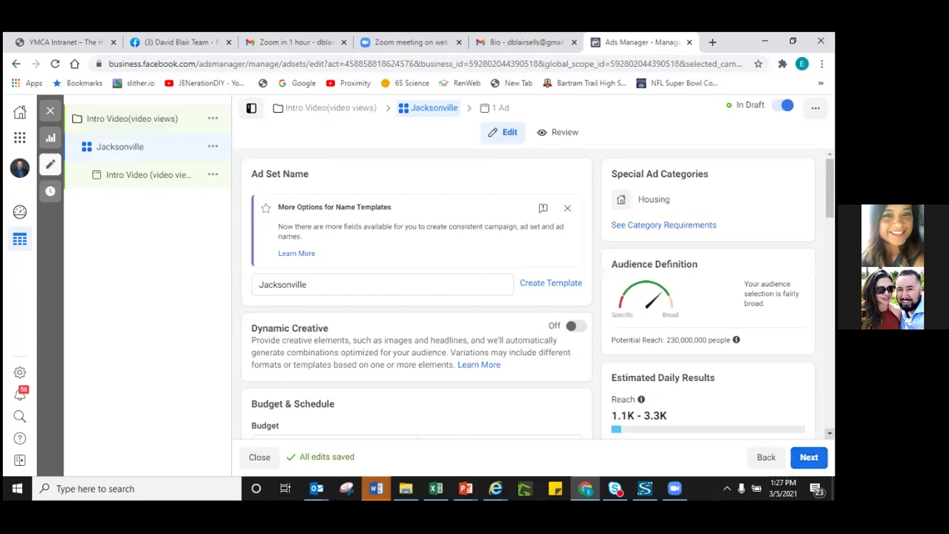
# Switch the ad set's budget type to Lifetime Budget.
pyautogui.scroll(-2, 417, 297)
pyautogui.scroll(-4, 416, 297)
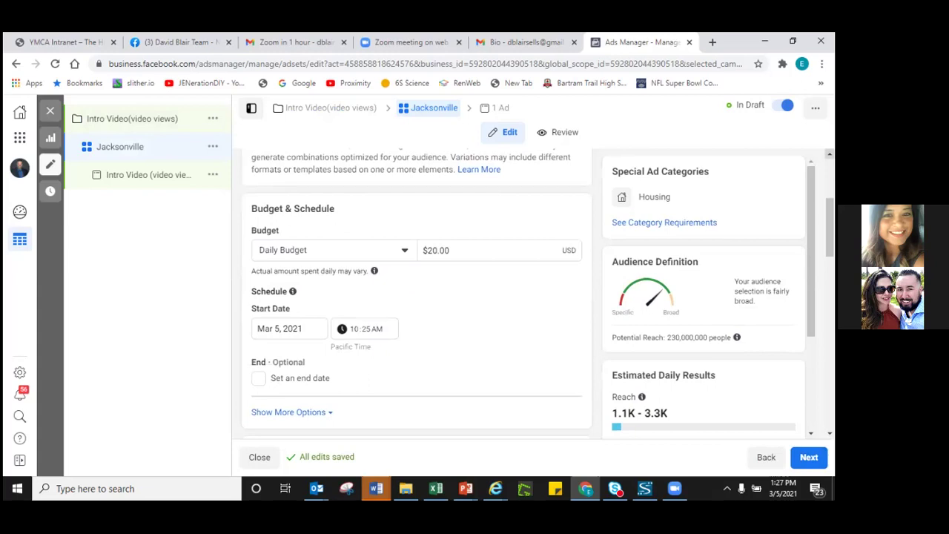
pyautogui.scroll(1, 416, 297)
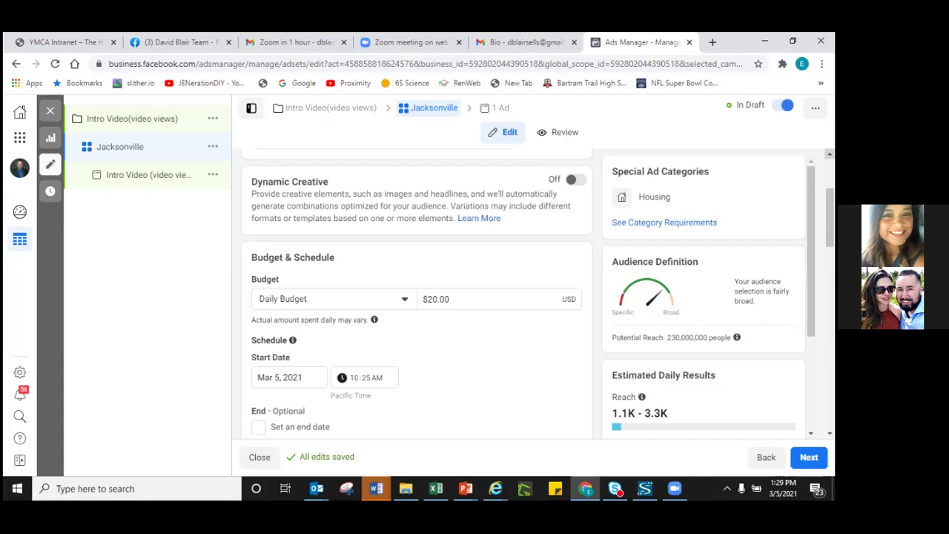
pyautogui.click(406, 300)
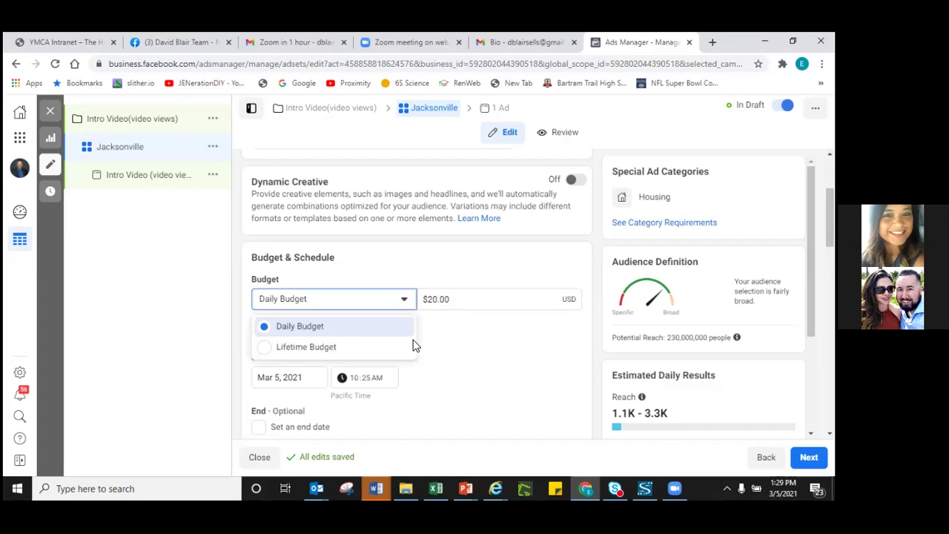
pyautogui.click(261, 353)
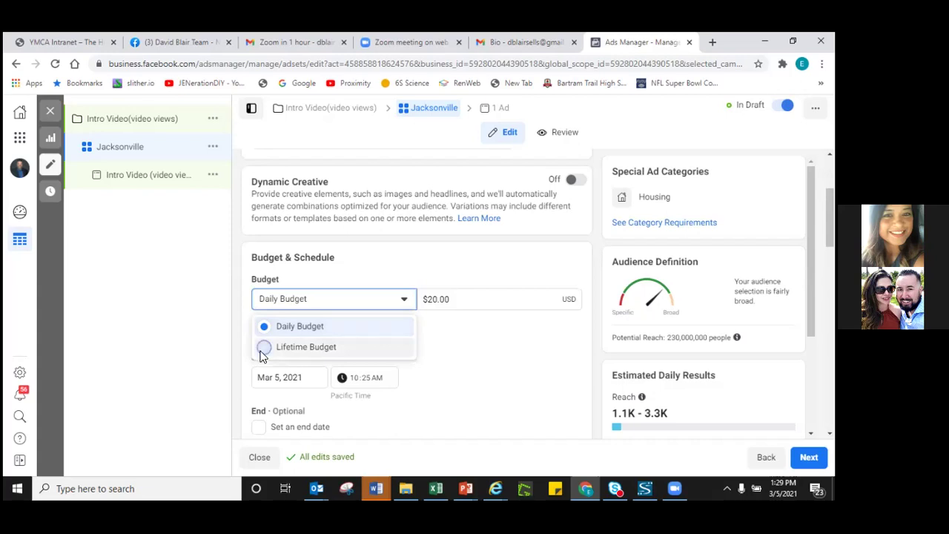
pyautogui.click(262, 351)
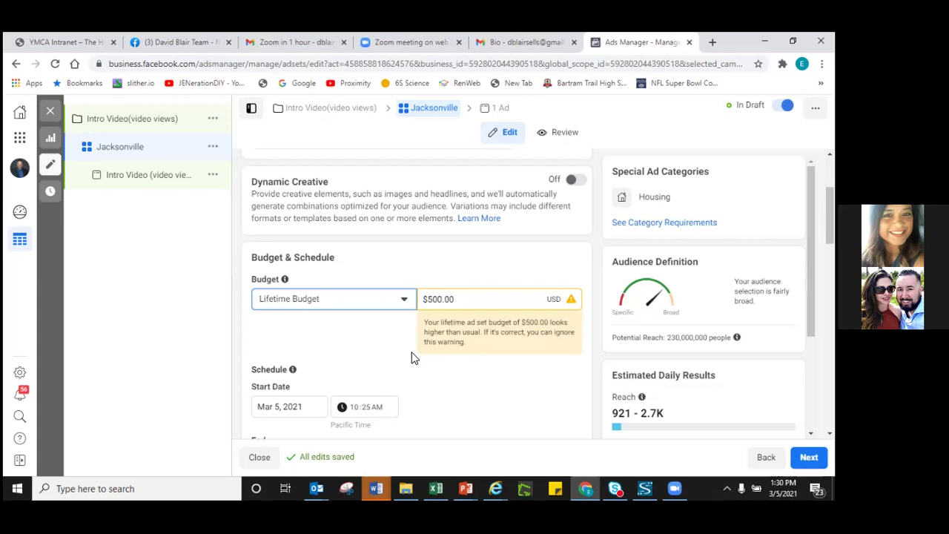
# Set the ad set's lifetime budget to 100.00 USD.
pyautogui.click(461, 299)
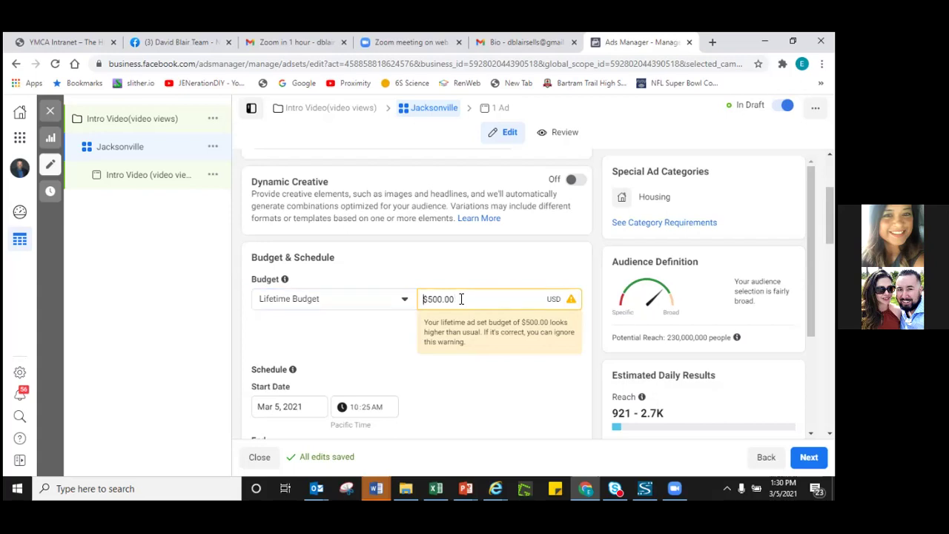
pyautogui.press('BackSpace')
pyautogui.press('BackSpace')
pyautogui.press('BackSpace')
pyautogui.press('BackSpace')
pyautogui.press('BackSpace')
pyautogui.press('BackSpace')
pyautogui.press('BackSpace')
pyautogui.write('100.00')
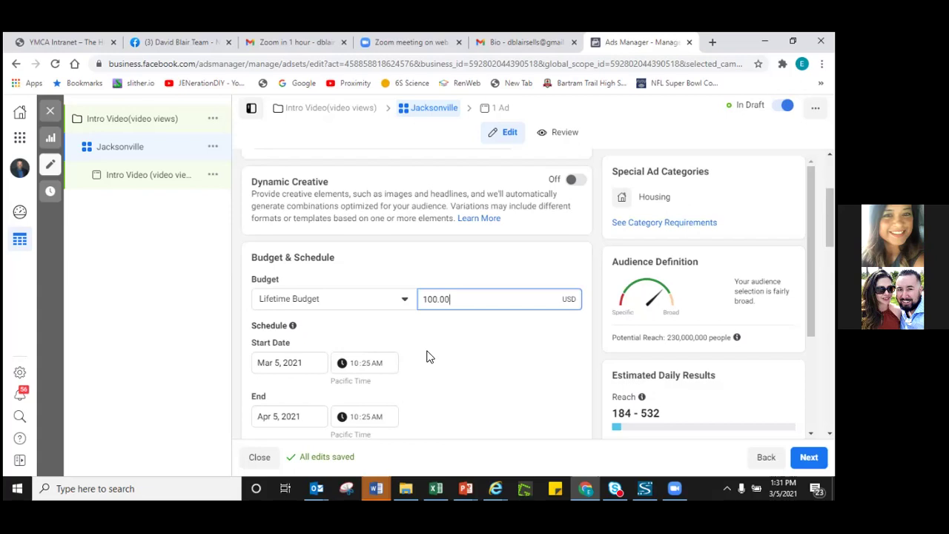
# Change the ad set's lifetime budget amount to 75.00 USD.
pyautogui.write('75.')
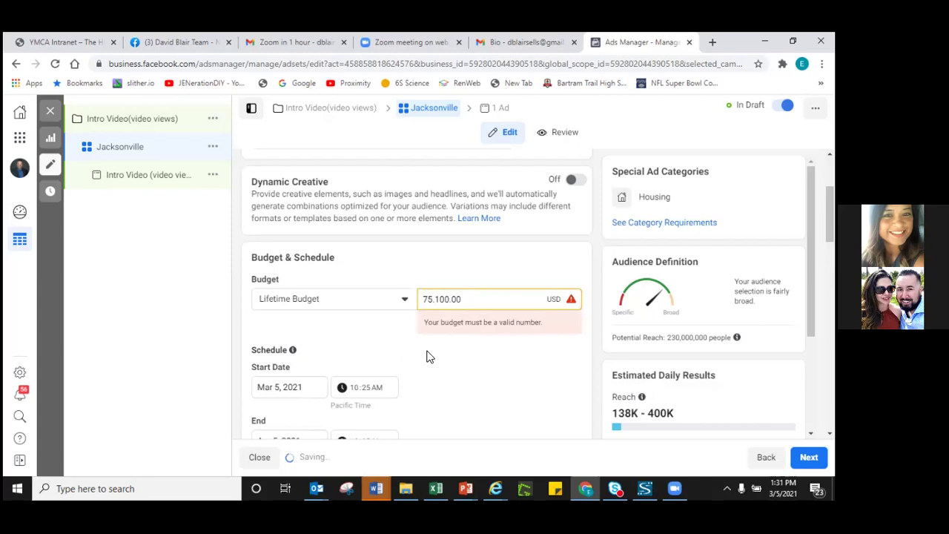
pyautogui.press('Delete')
pyautogui.press('Right')
pyautogui.press('Right')
pyautogui.press('Delete')
pyautogui.press('Delete')
pyautogui.press('Delete')
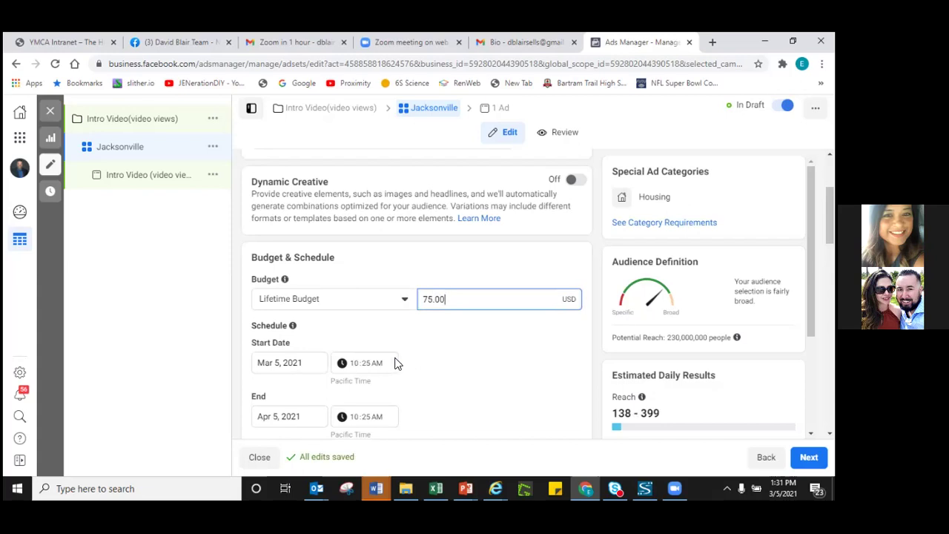
# Schedule the ad set to start on March 6, 2021 at 3:00 AM.
pyautogui.click(305, 363)
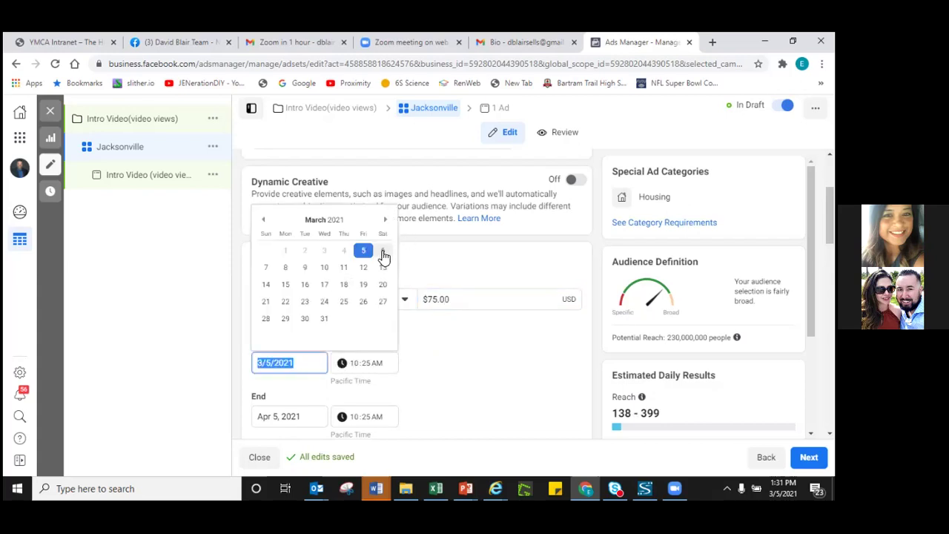
pyautogui.click(383, 252)
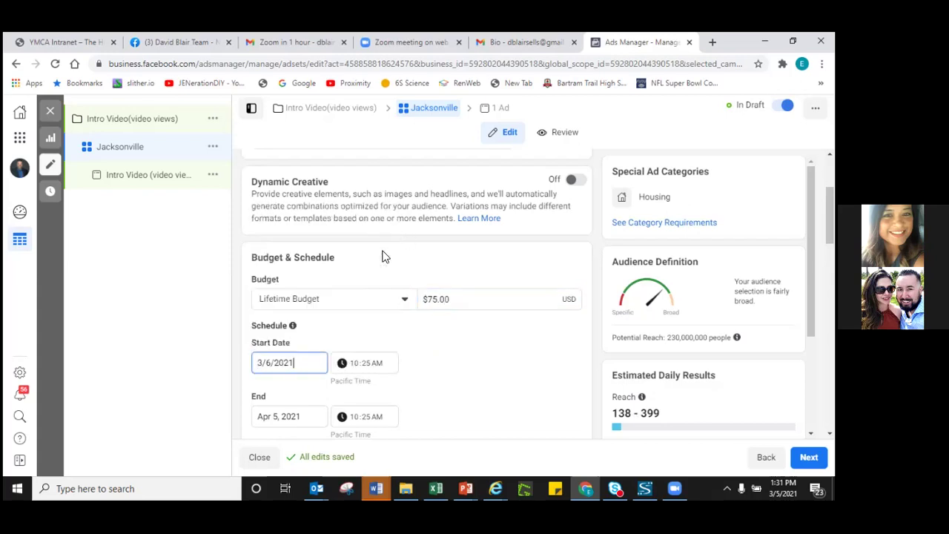
pyautogui.click(364, 369)
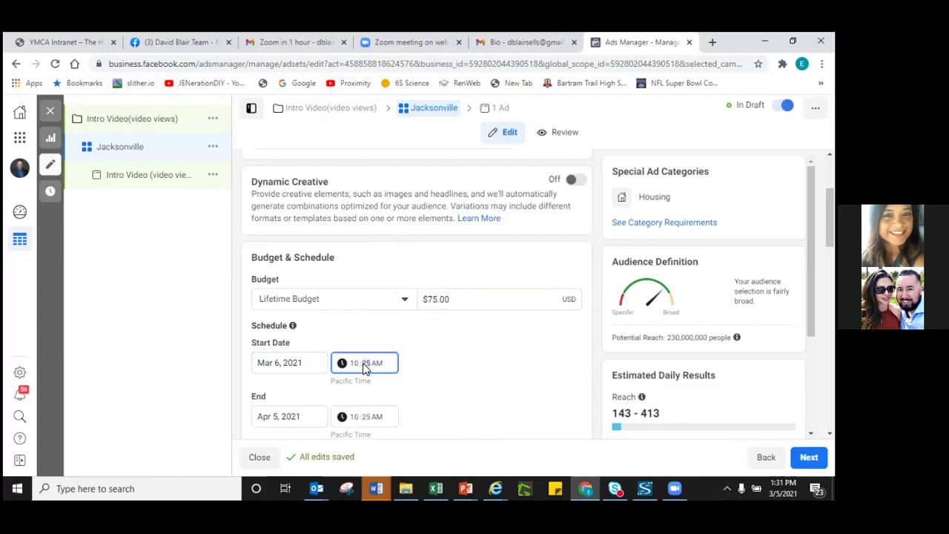
pyautogui.click(355, 382)
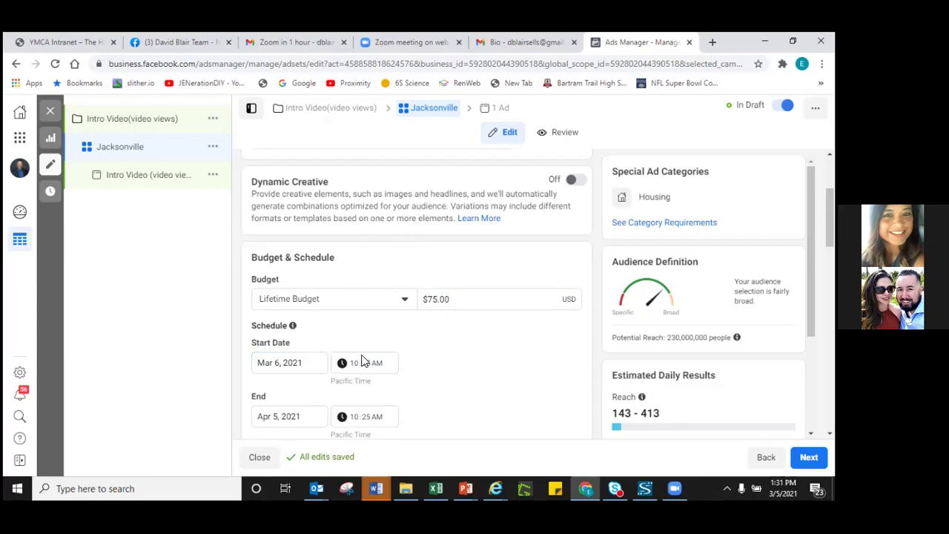
pyautogui.click(362, 366)
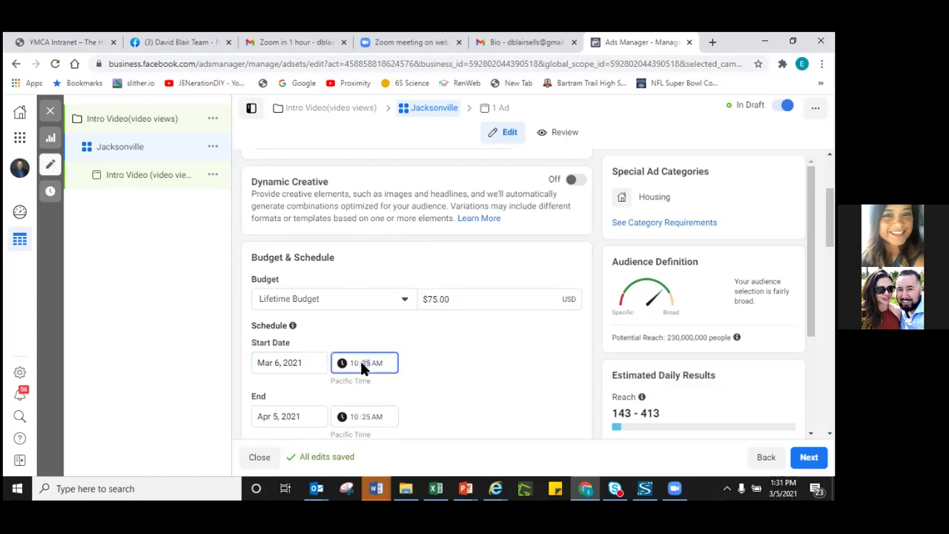
pyautogui.press('BackSpace')
pyautogui.click(286, 360)
pyautogui.click(381, 249)
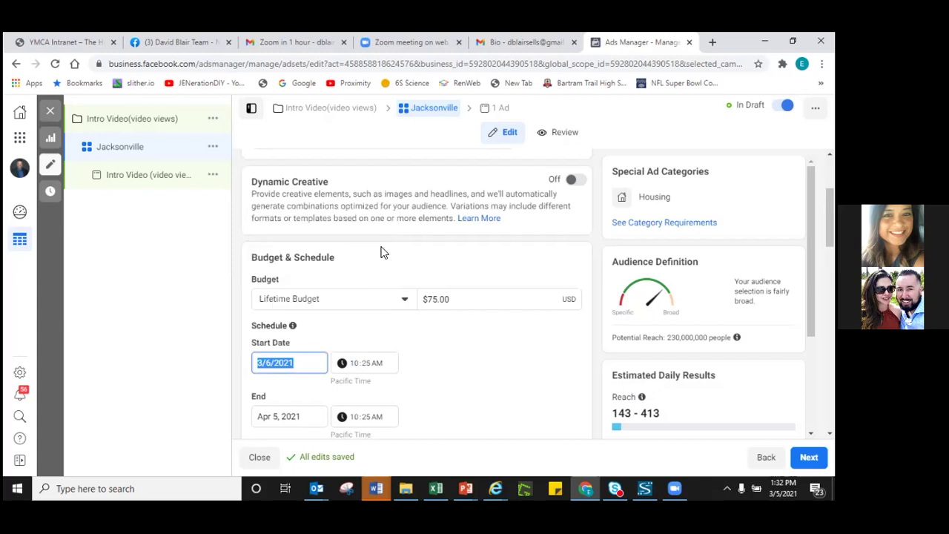
pyautogui.click(352, 362)
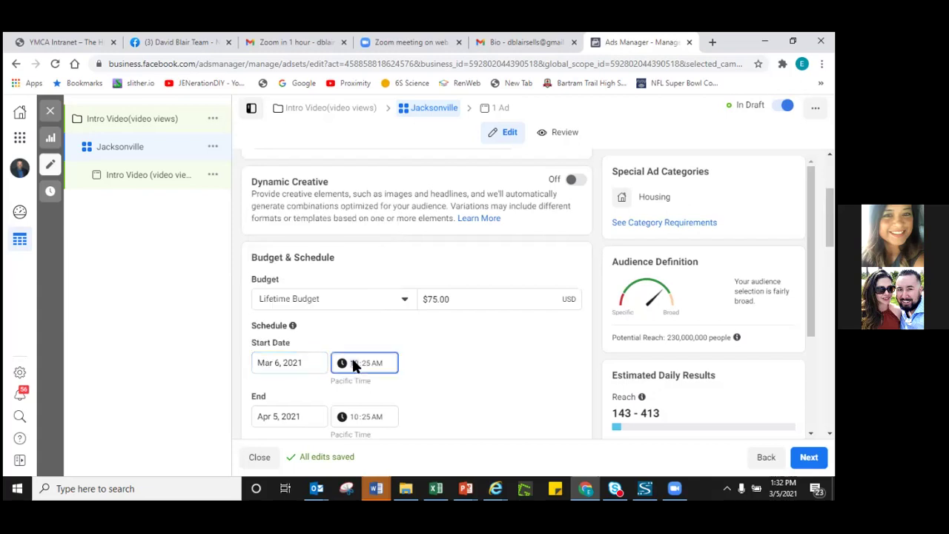
pyautogui.write('3:00')
# Schedule the ad set to end on March 13, 2021 at 3:00 AM.
pyautogui.click(288, 416)
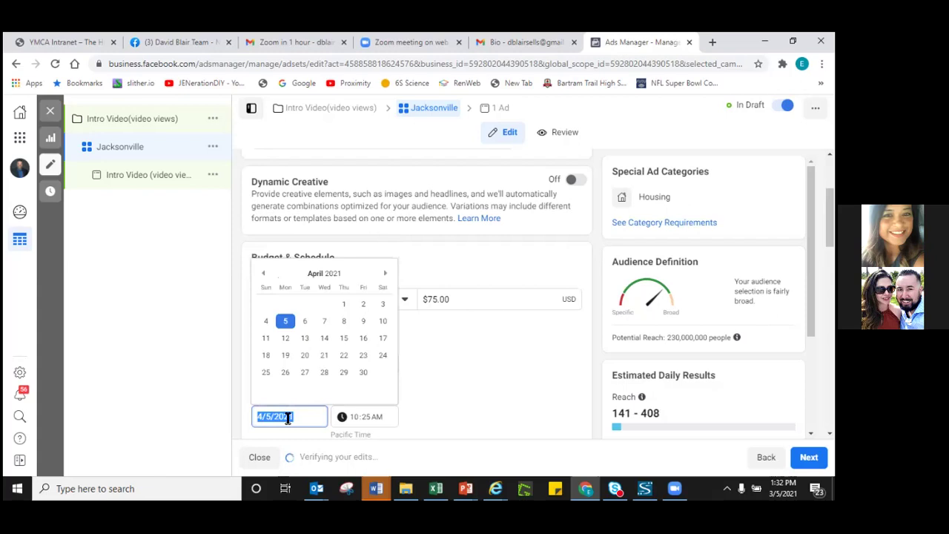
pyautogui.click(263, 275)
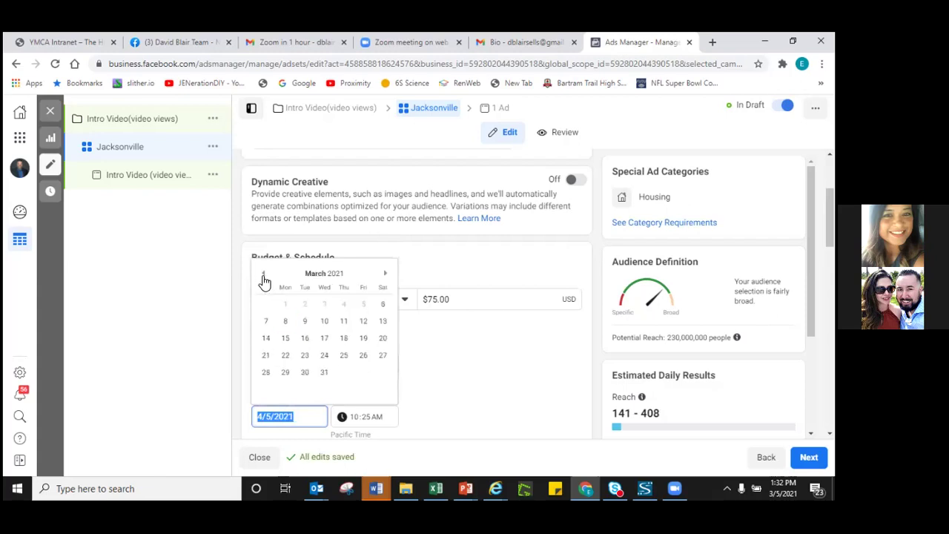
pyautogui.click(383, 322)
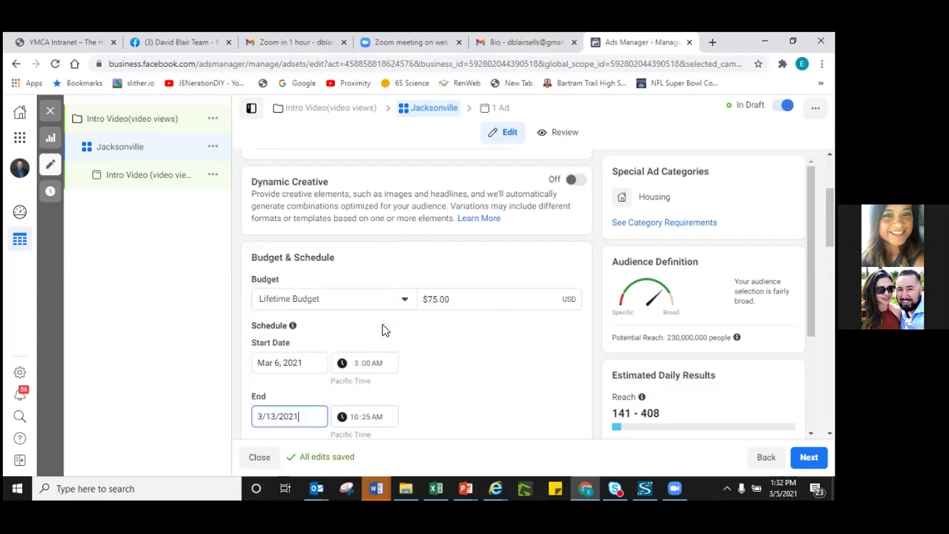
pyautogui.click(355, 420)
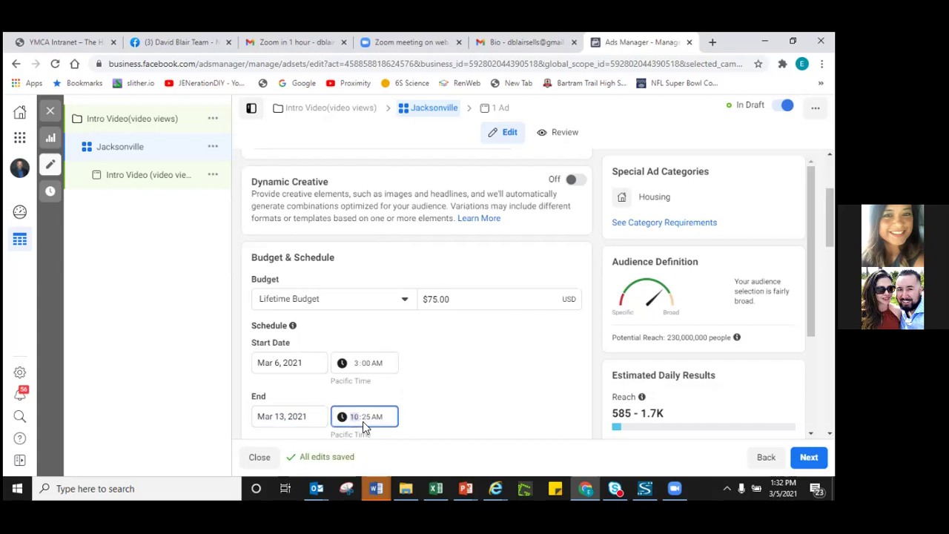
pyautogui.write('00')
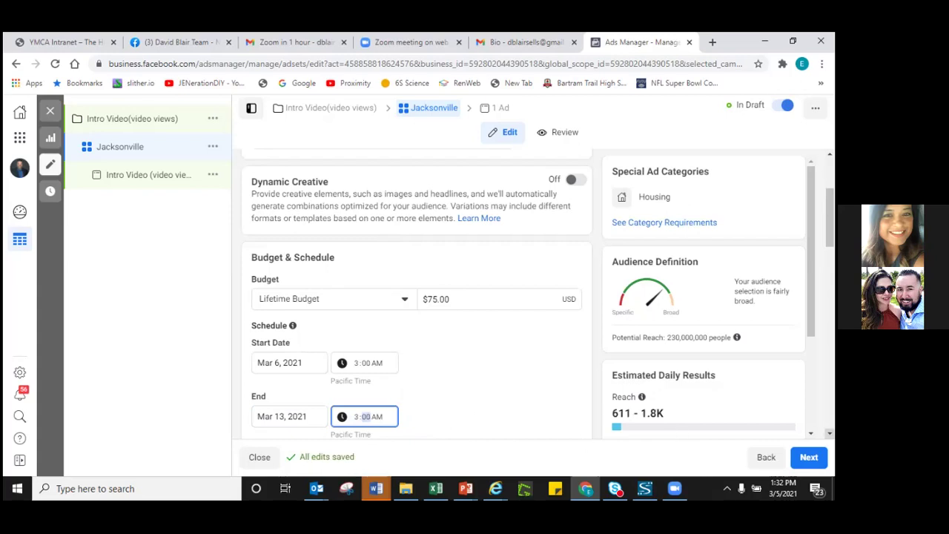
# Examine the existing custom audiences and the location, age, gender and detailed targeting settings in the Audience section.
pyautogui.scroll(-2, 829, 432)
pyautogui.scroll(-1, 416, 296)
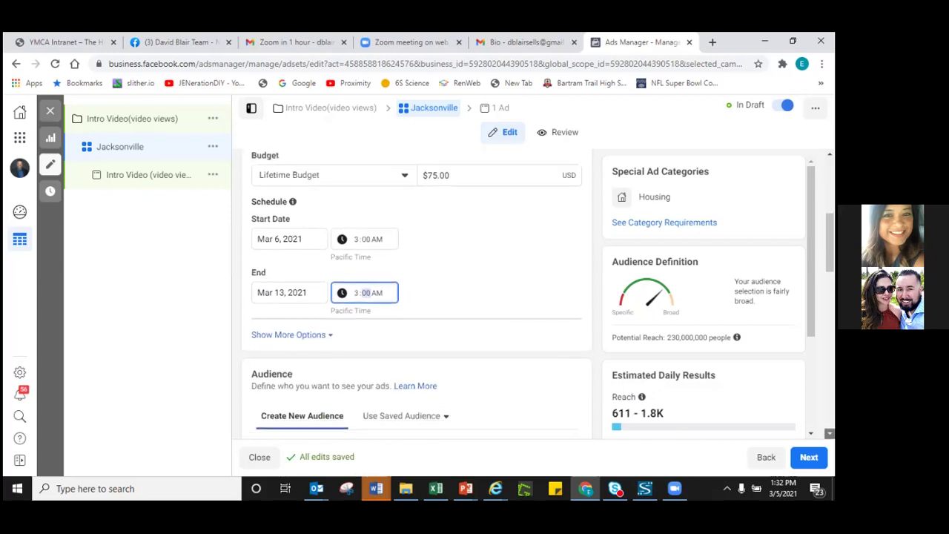
pyautogui.scroll(-2, 416, 296)
pyautogui.scroll(-1, 416, 297)
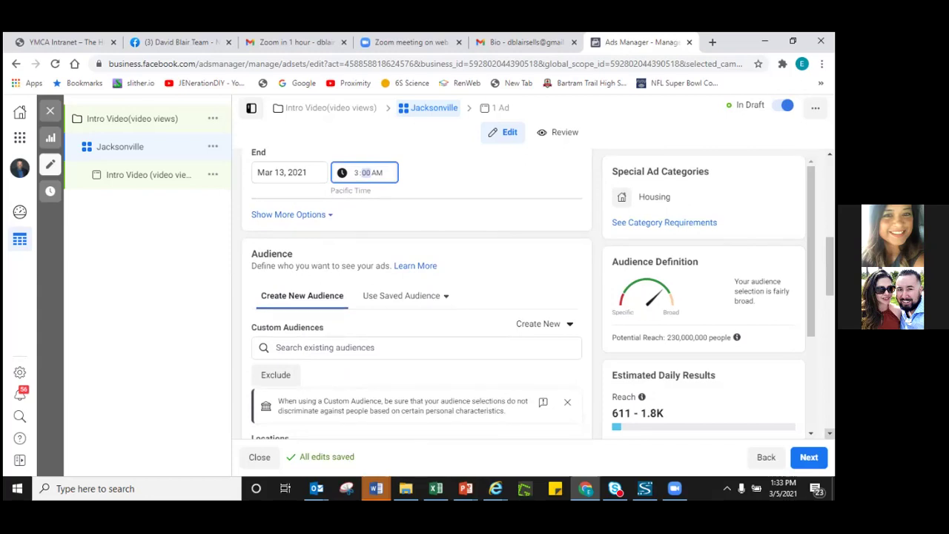
pyautogui.click(311, 348)
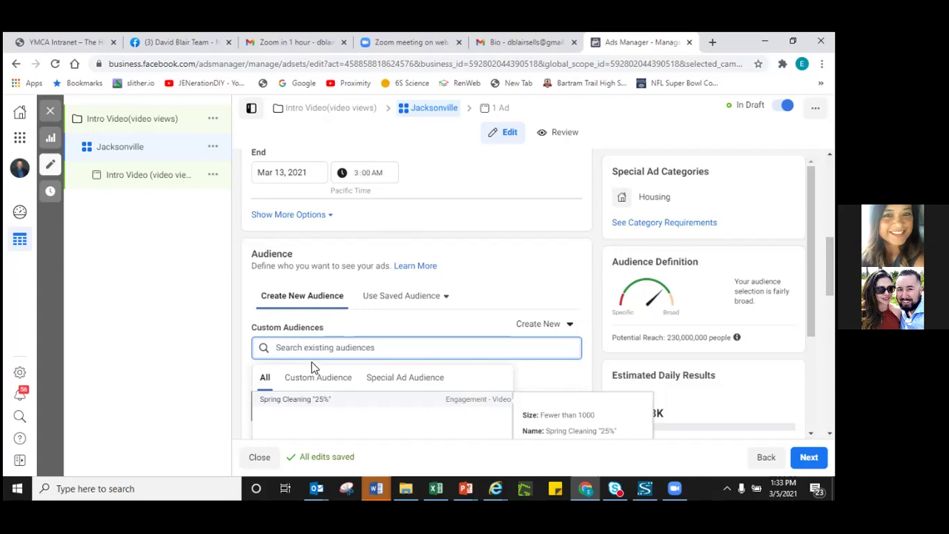
pyautogui.click(315, 380)
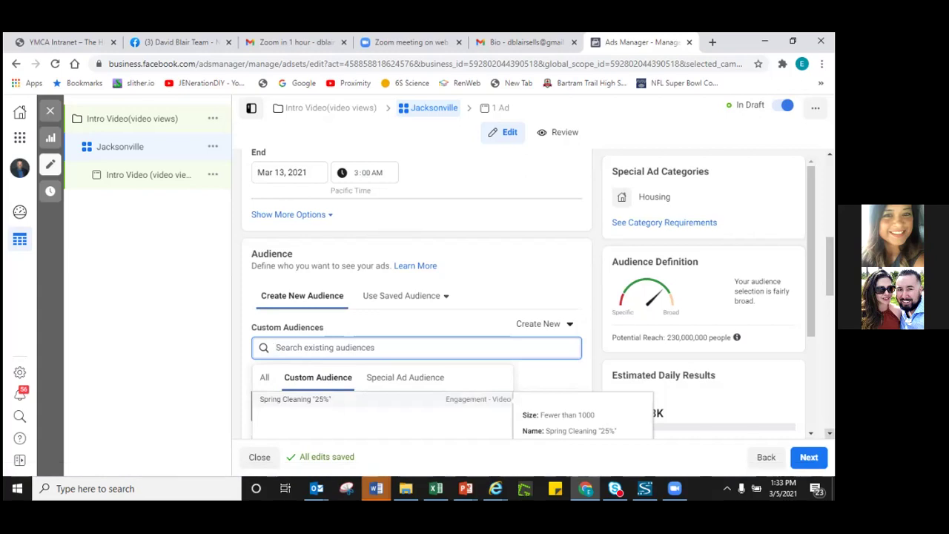
pyautogui.scroll(-3, 415, 333)
pyautogui.scroll(-1, 415, 296)
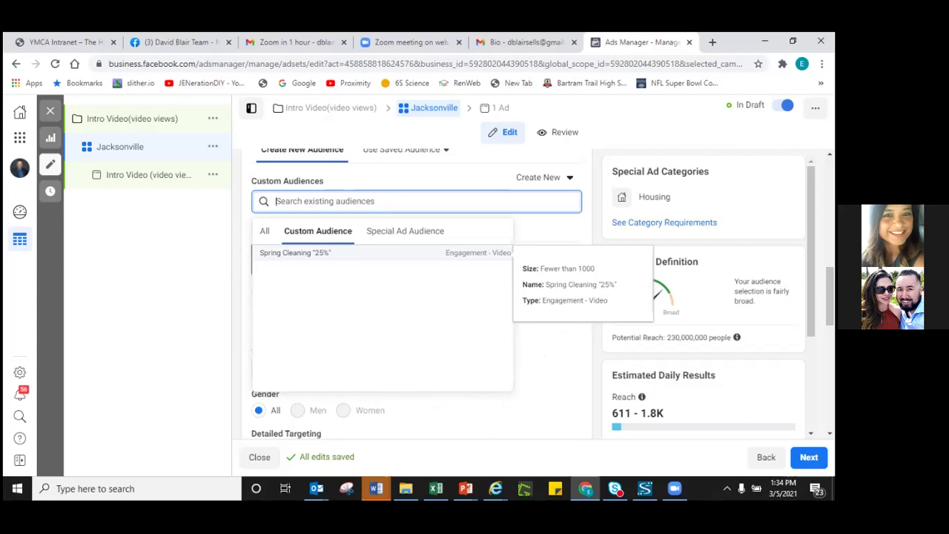
pyautogui.scroll(-3, 415, 297)
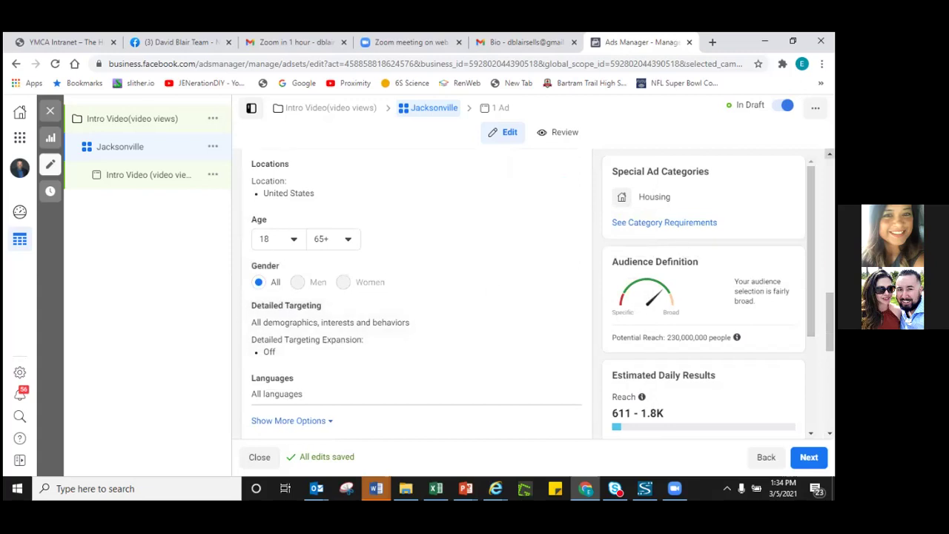
# Reveal the exclusion field for custom audiences and inspect it without choosing an audience.
pyautogui.scroll(3, 828, 153)
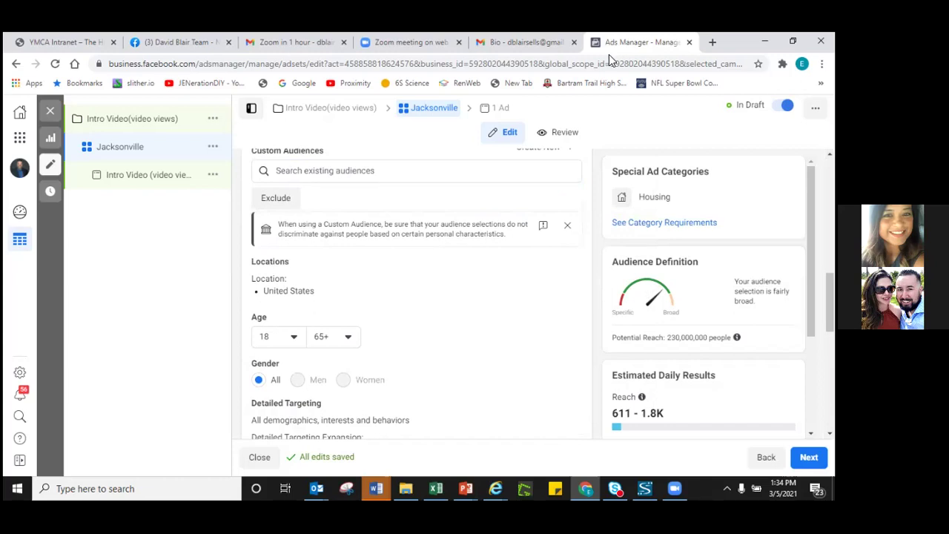
pyautogui.click(284, 201)
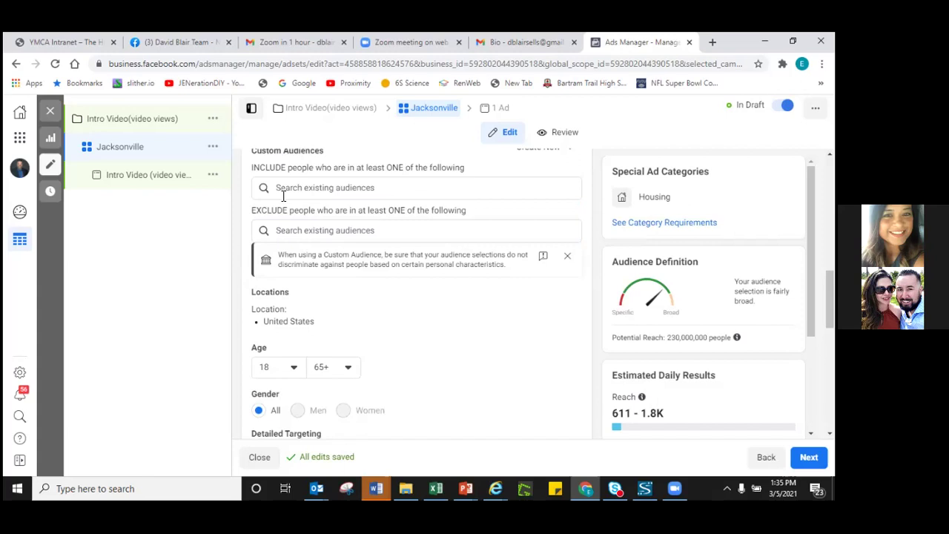
pyautogui.click(305, 230)
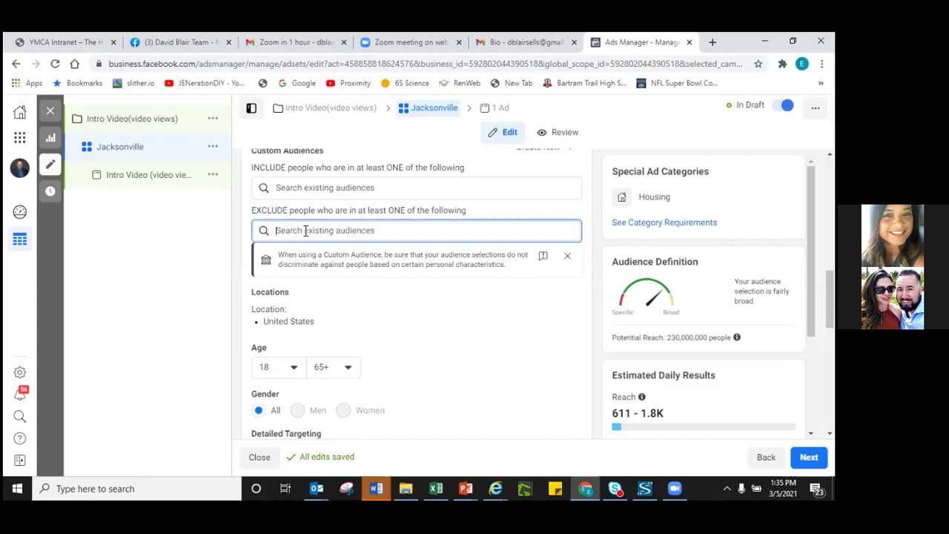
pyautogui.click(165, 257)
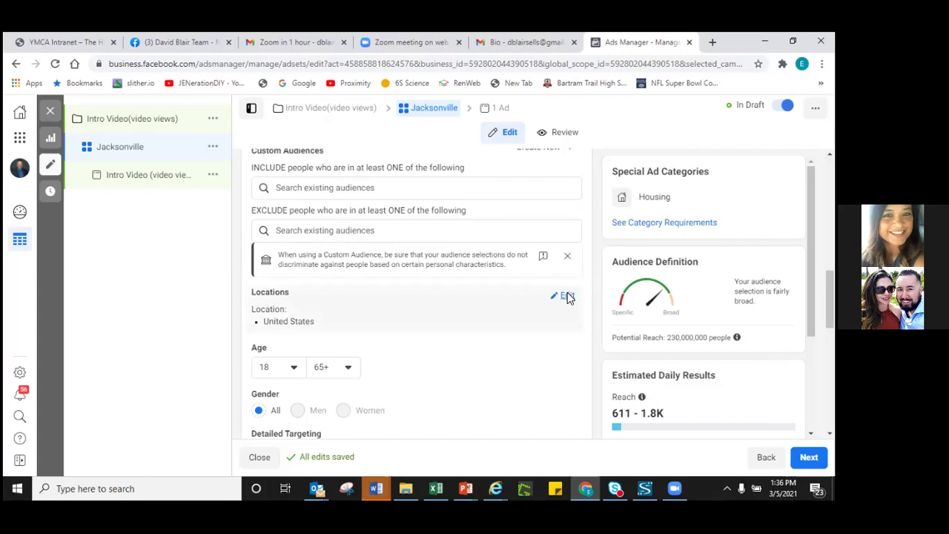
# Replace United States with the city of Jacksonville, Florida as the ad set's target location.
pyautogui.click(566, 296)
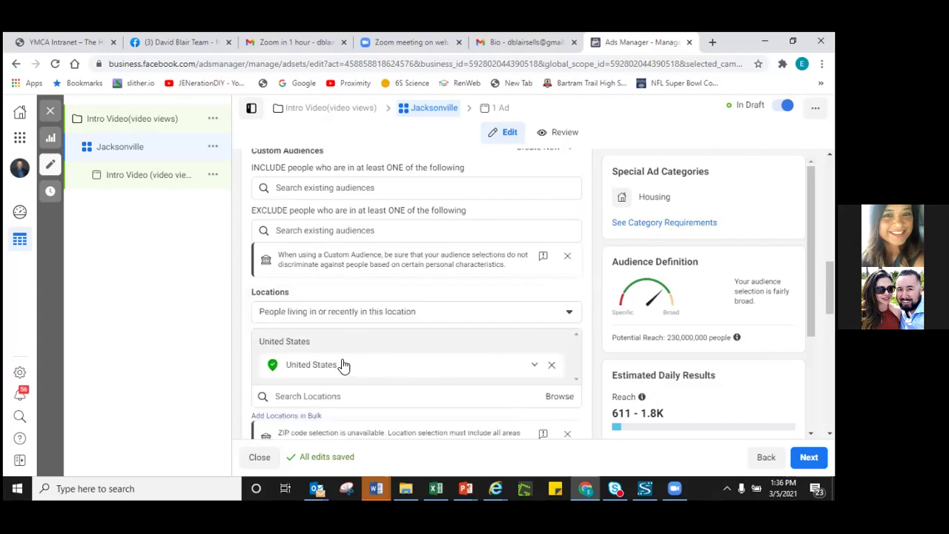
pyautogui.click(552, 367)
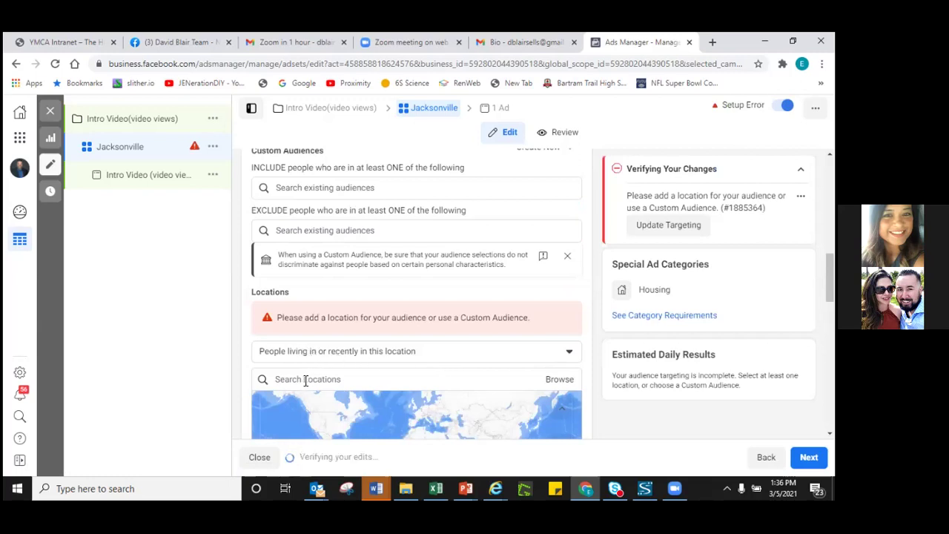
pyautogui.click(305, 381)
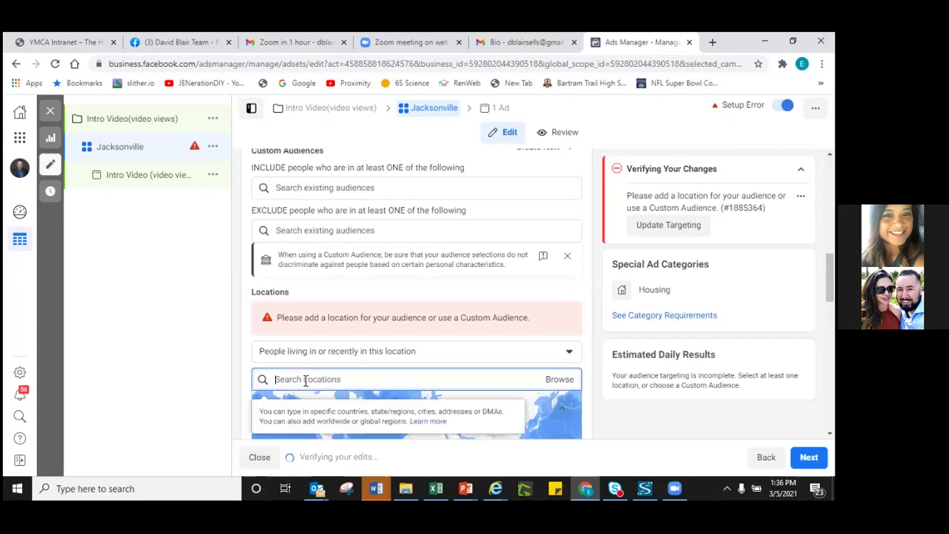
pyautogui.write('ja')
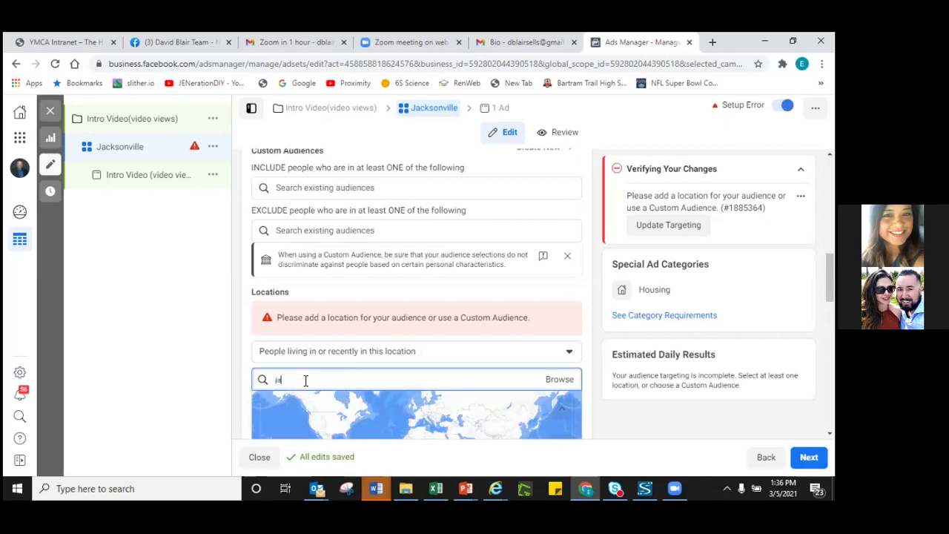
pyautogui.write('ckson')
pyautogui.doubleClick(305, 380)
pyautogui.write('ville')
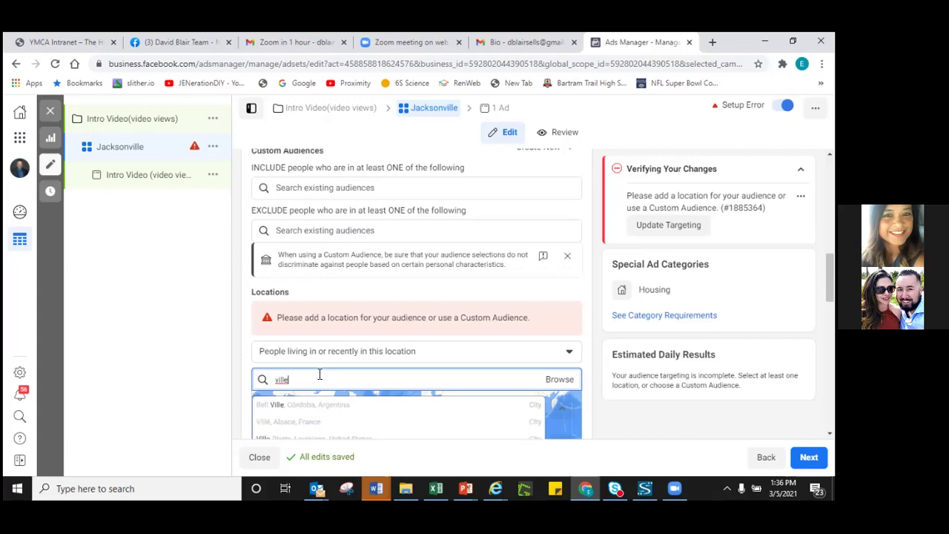
pyautogui.press('Home')
pyautogui.press('Delete')
pyautogui.press('Delete')
pyautogui.press('Delete')
pyautogui.press('Delete')
pyautogui.press('Delete')
pyautogui.write('Ja')
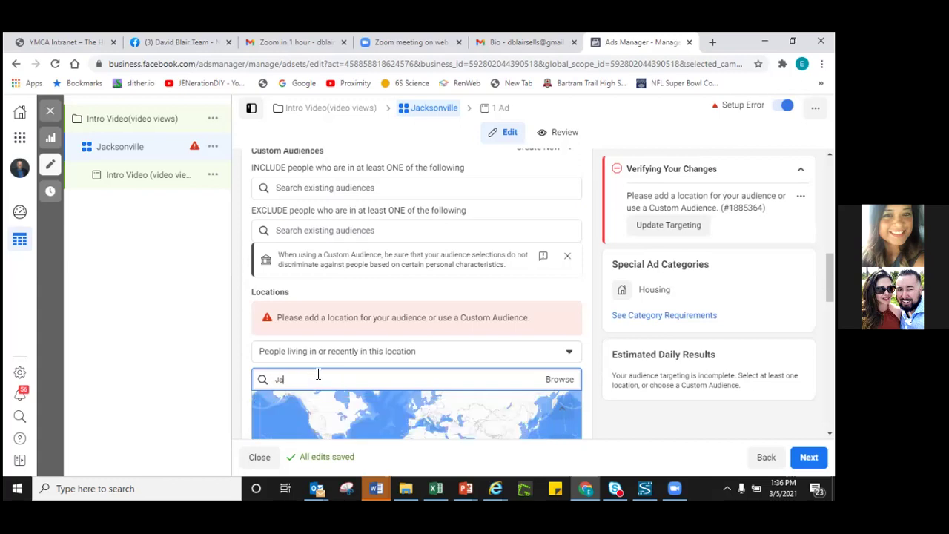
pyautogui.write('cksonville')
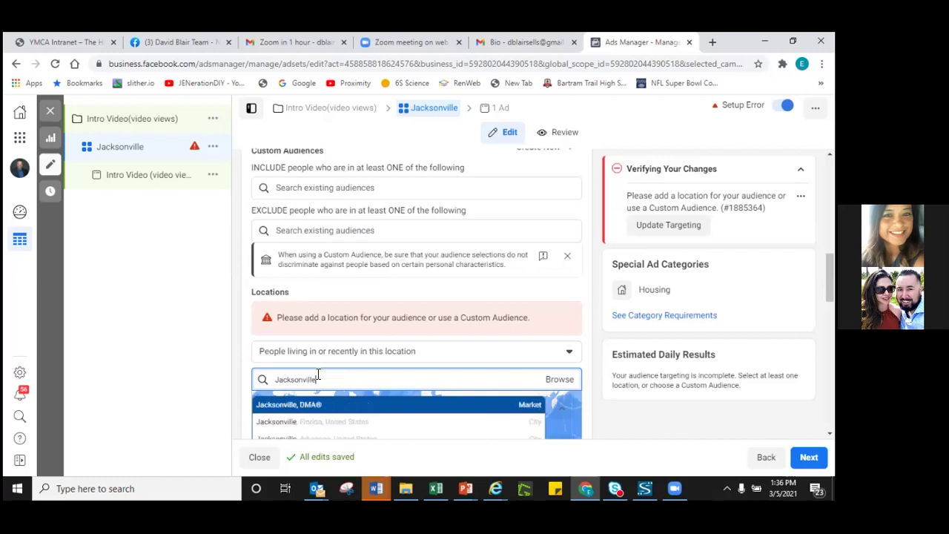
pyautogui.click(311, 422)
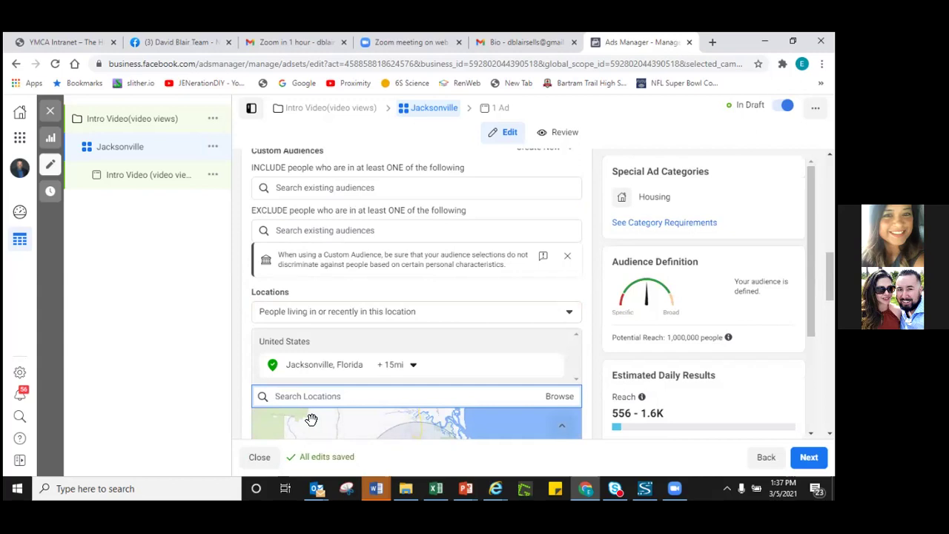
# Set the targeting radius around Jacksonville, Florida to 50 miles.
pyautogui.click(413, 367)
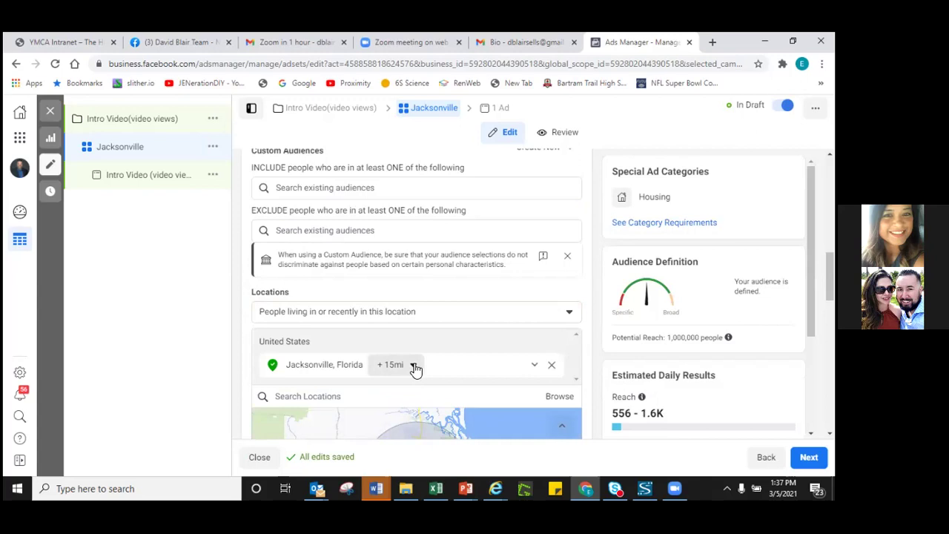
pyautogui.click(413, 367)
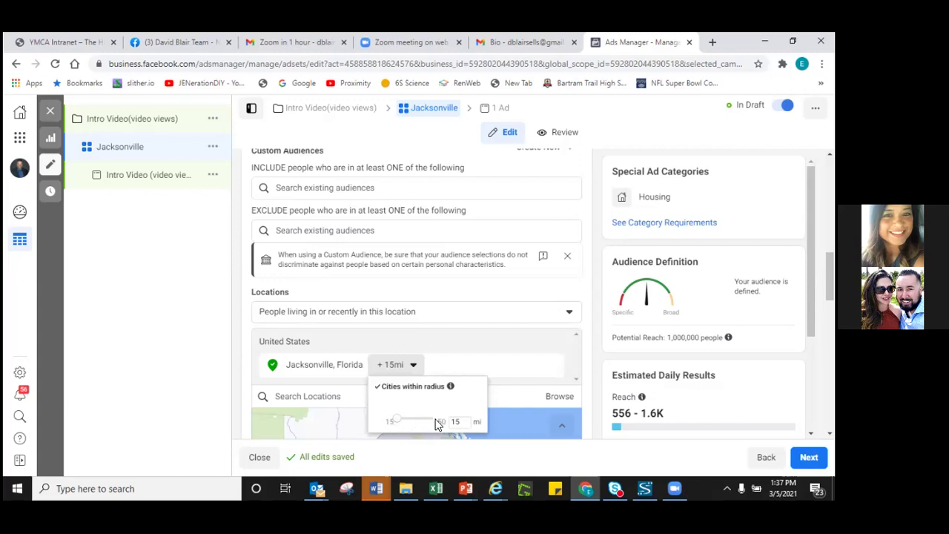
pyautogui.doubleClick(464, 422)
pyautogui.press('BackSpace')
pyautogui.write('50')
pyautogui.click(520, 414)
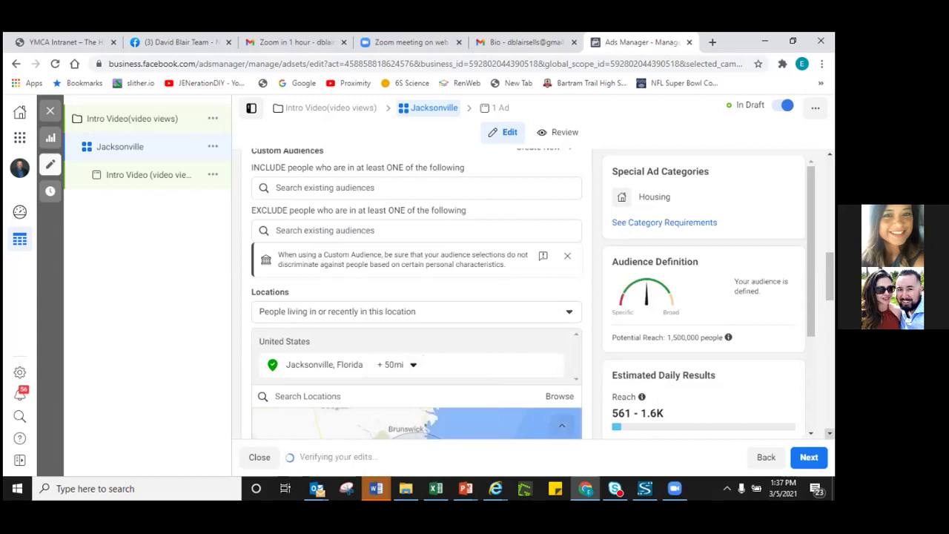
# Open the audience's language setting for editing and choose English (US).
pyautogui.scroll(-1, 416, 311)
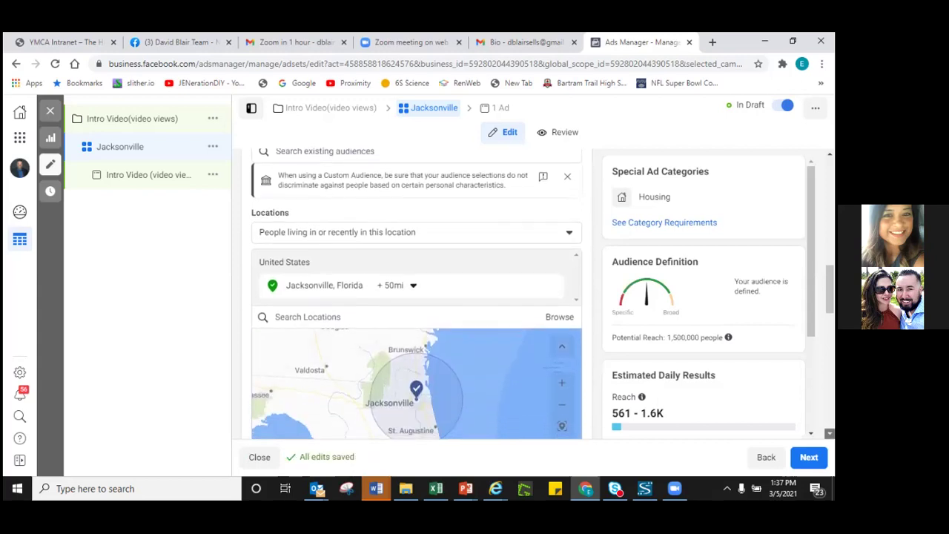
pyautogui.scroll(-1, 599, 397)
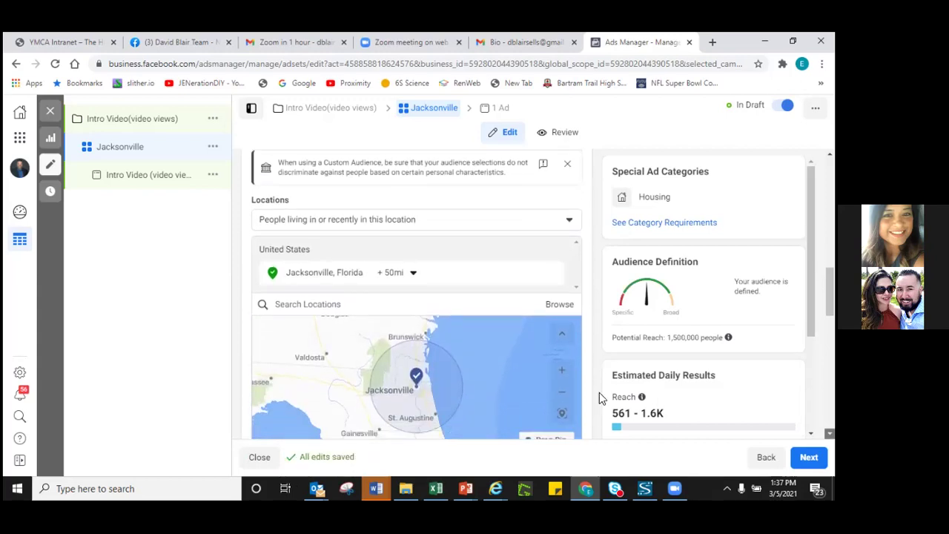
pyautogui.scroll(-1, 411, 413)
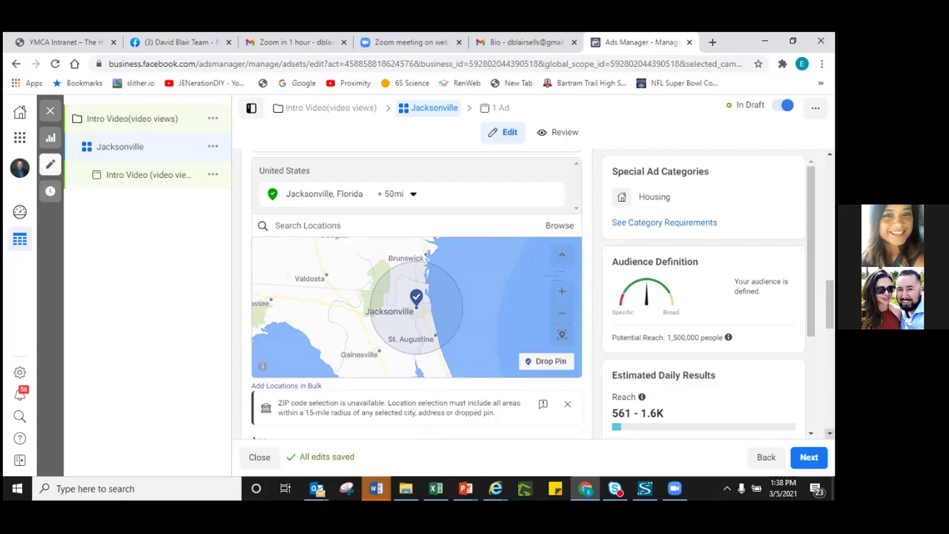
pyautogui.scroll(-3, 416, 293)
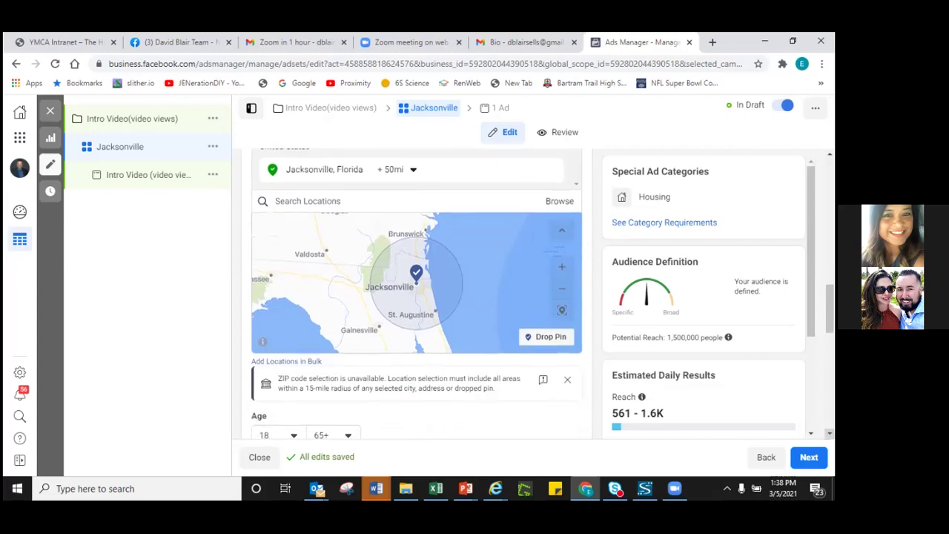
pyautogui.scroll(-2, 416, 292)
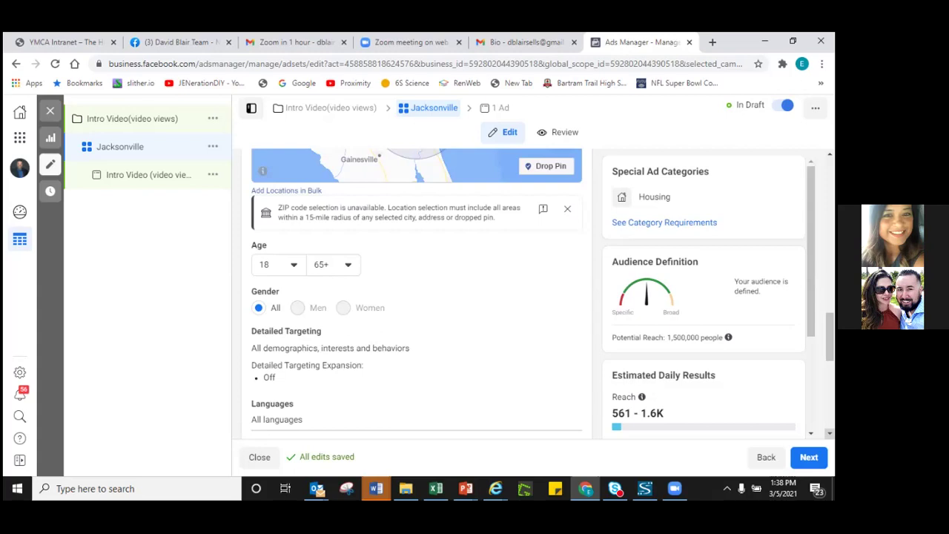
pyautogui.scroll(-2, 416, 297)
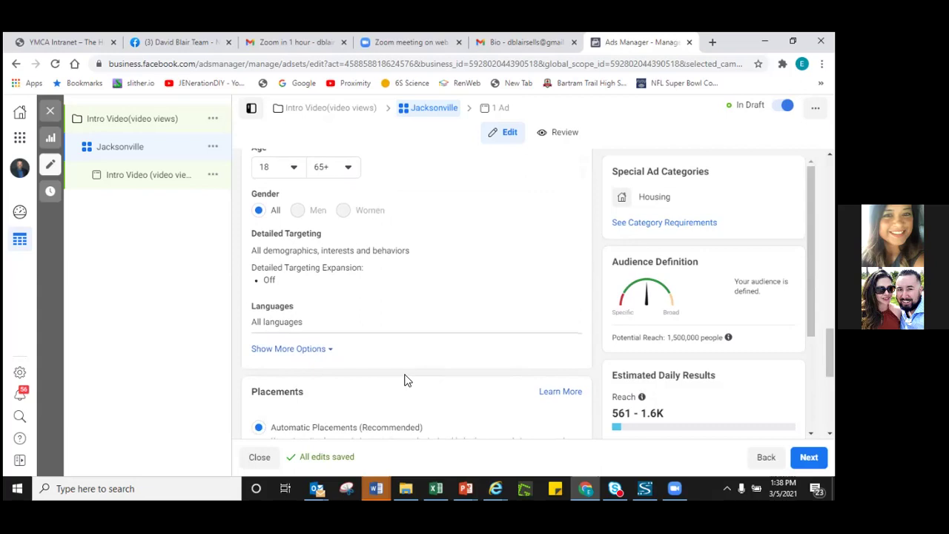
pyautogui.moveTo(307, 320)
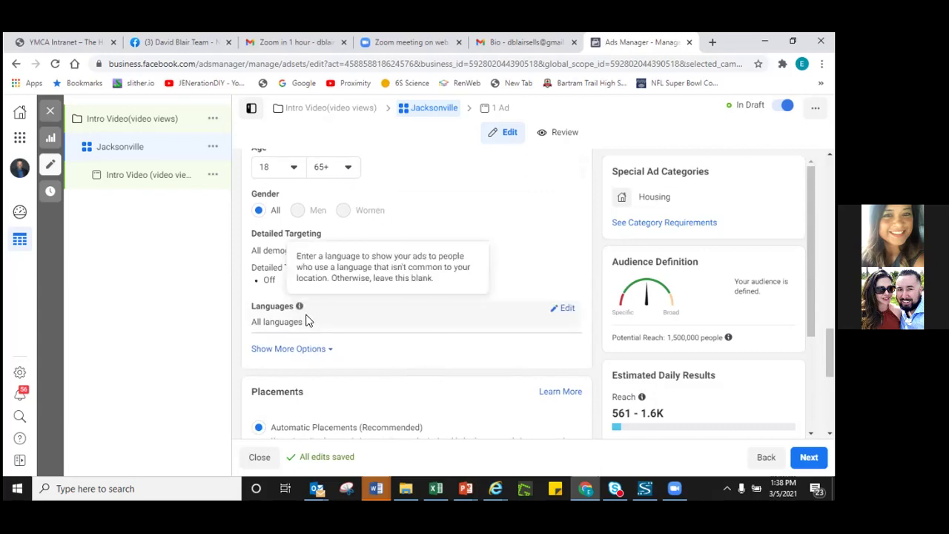
pyautogui.click(567, 308)
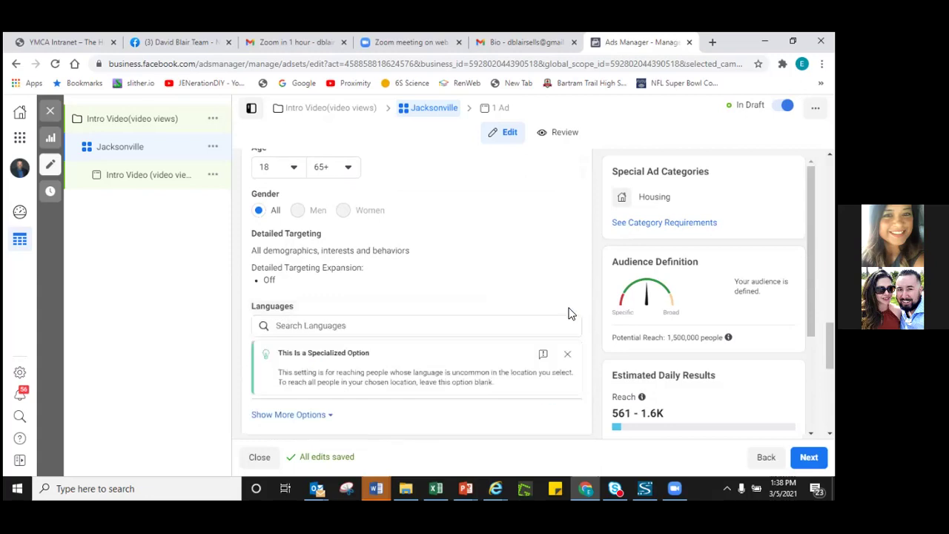
pyautogui.click(314, 326)
pyautogui.write('eng')
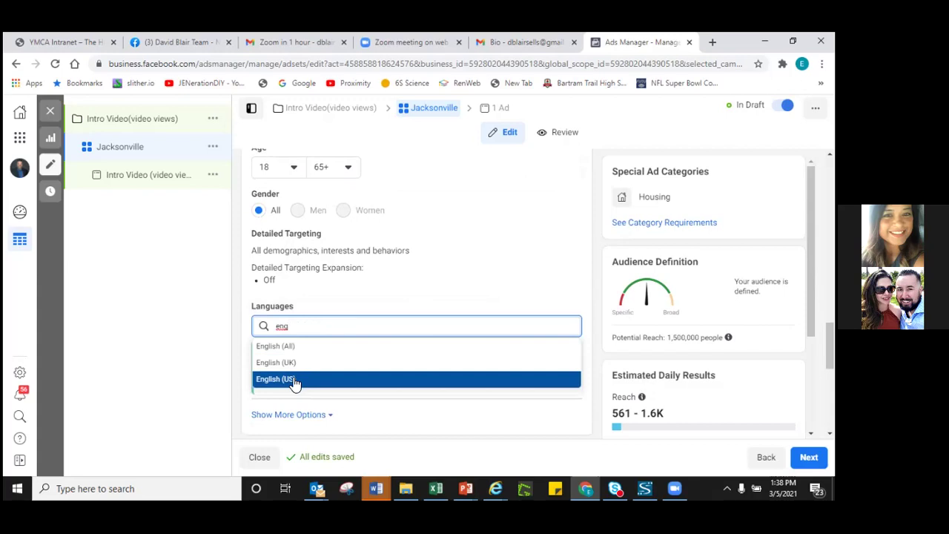
pyautogui.click(295, 382)
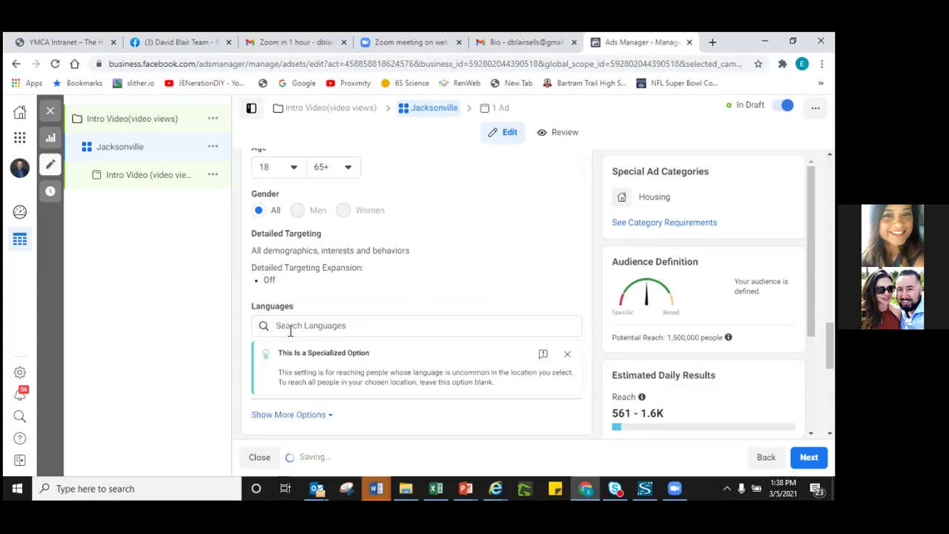
# Set the ad set's audience language to English (All).
pyautogui.click(299, 325)
pyautogui.write('eng')
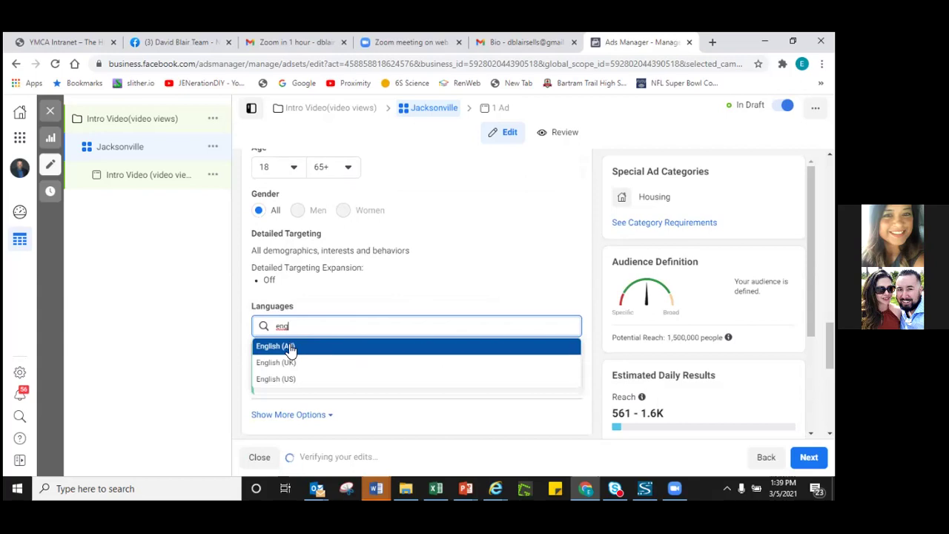
pyautogui.click(289, 346)
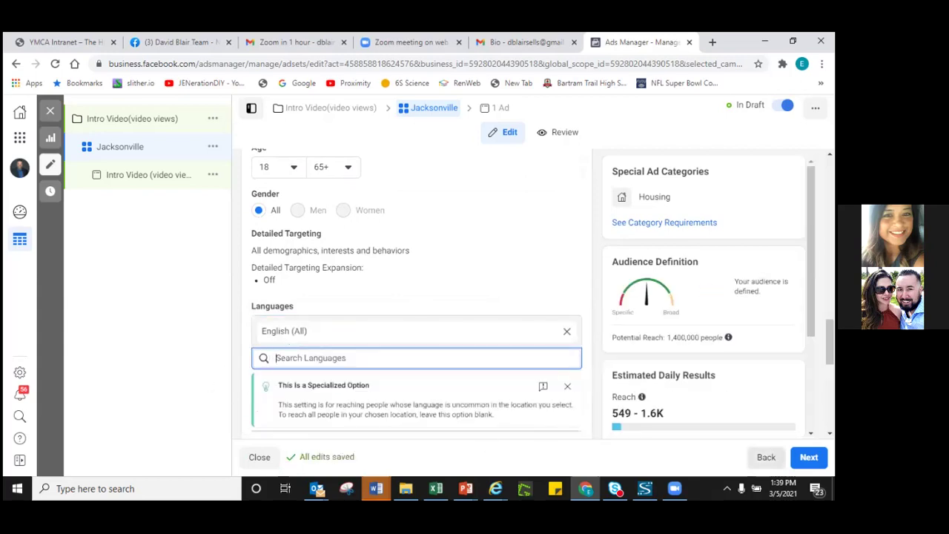
# Review the Placements and Optimization & Delivery settings and continue to the Intro Video ad.
pyautogui.click(829, 433)
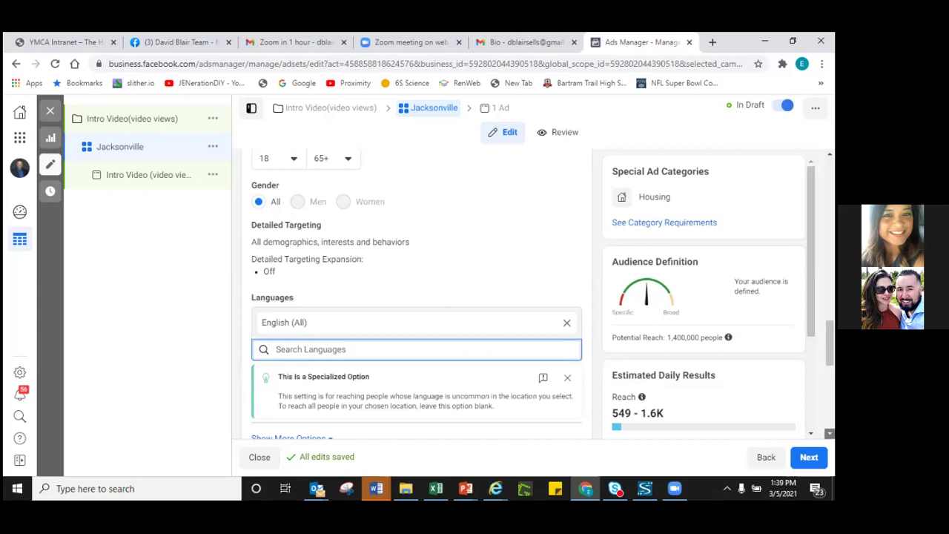
pyautogui.scroll(-2, 416, 296)
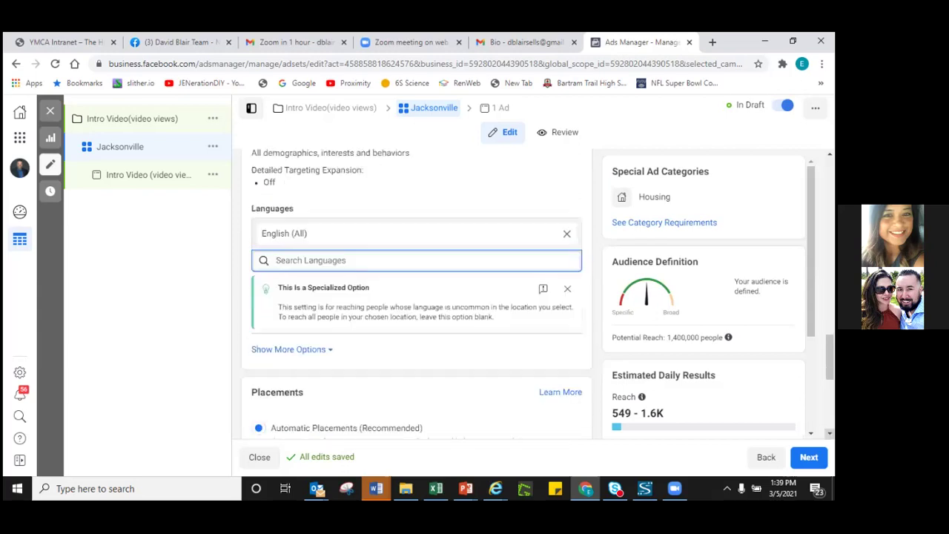
pyautogui.scroll(-1, 416, 297)
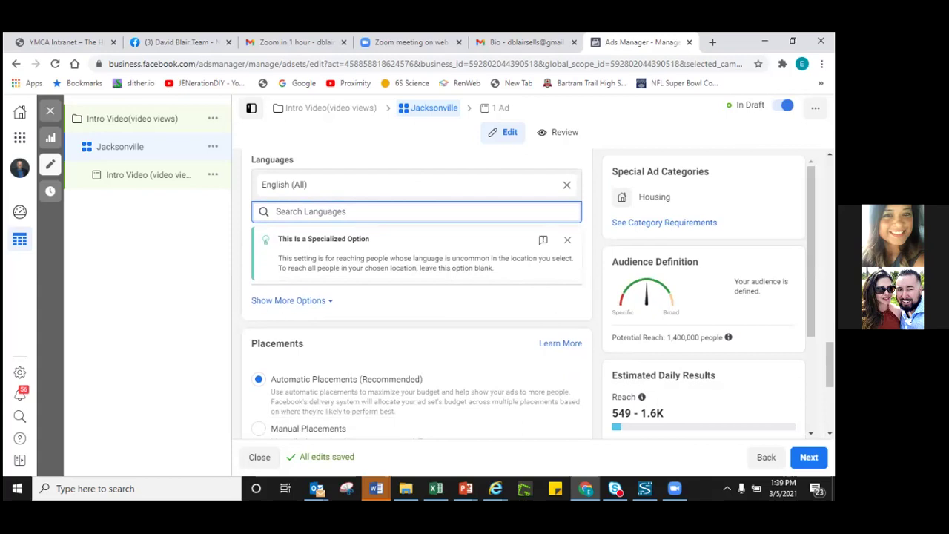
pyautogui.scroll(-3, 415, 296)
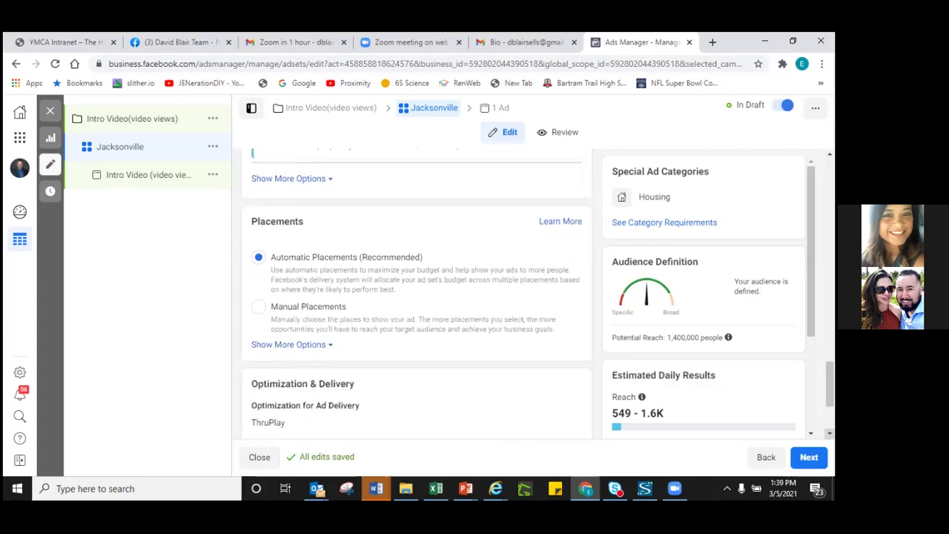
pyautogui.scroll(-1, 415, 296)
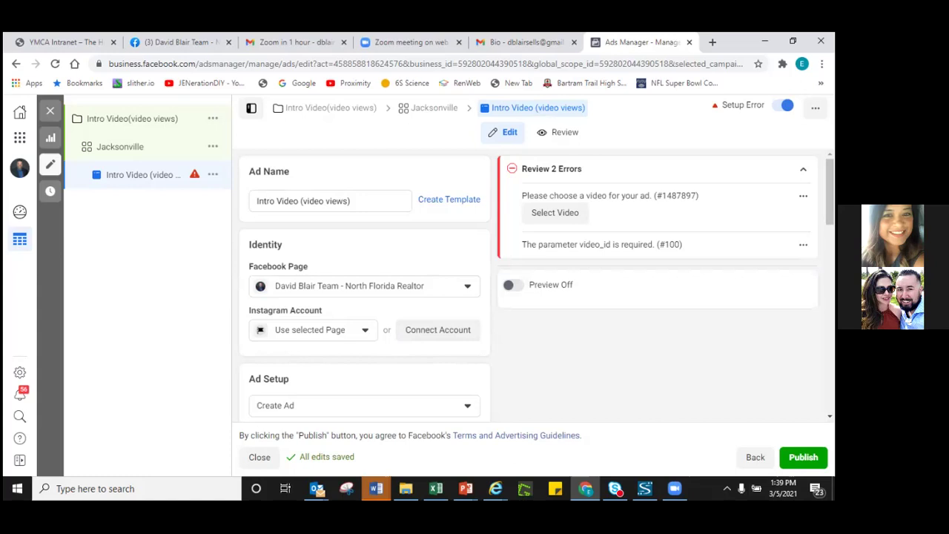
# Change the Intro Video ad's setup to Use Existing Post.
pyautogui.scroll(-2, 610, 345)
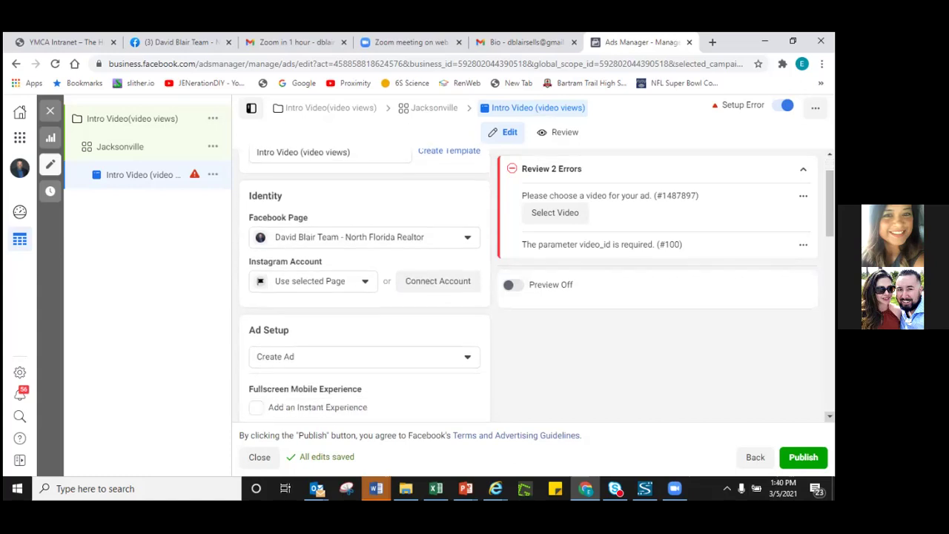
pyautogui.click(465, 333)
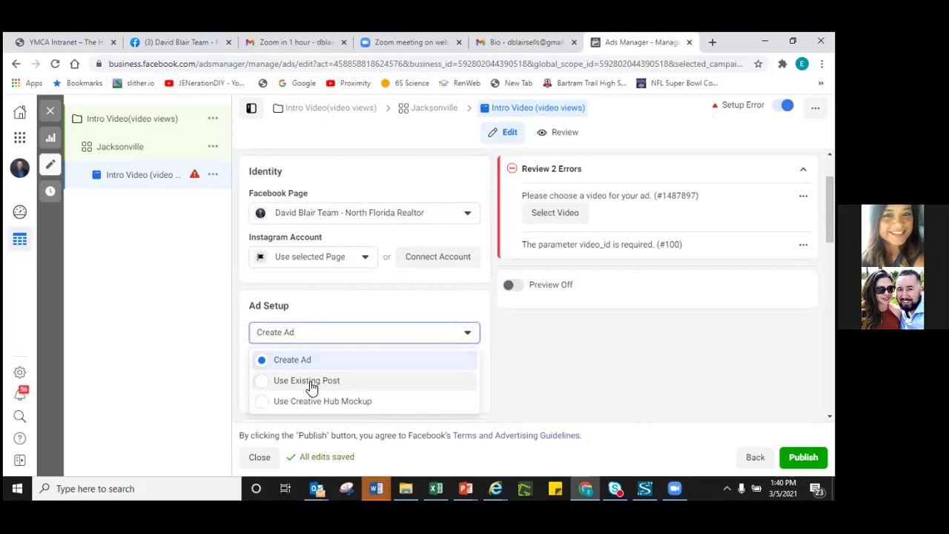
pyautogui.click(310, 381)
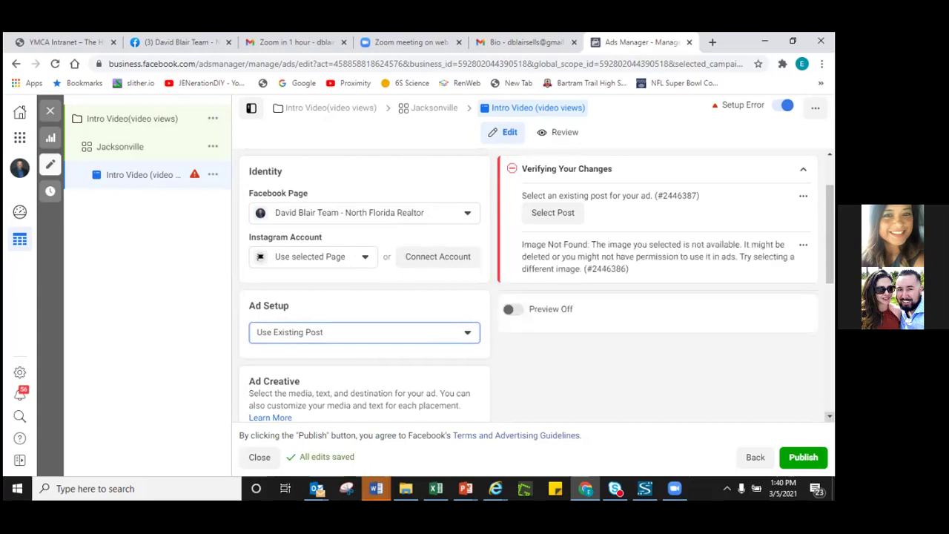
# Select the Facebook introduction video post created on March 5, 2021 as the ad's creative.
pyautogui.scroll(-2, 829, 417)
pyautogui.scroll(-1, 829, 417)
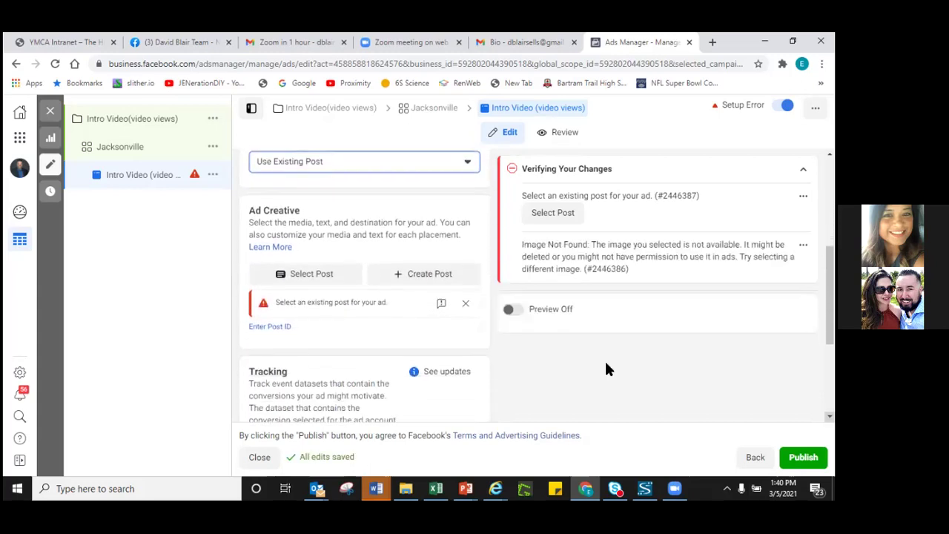
pyautogui.click(307, 275)
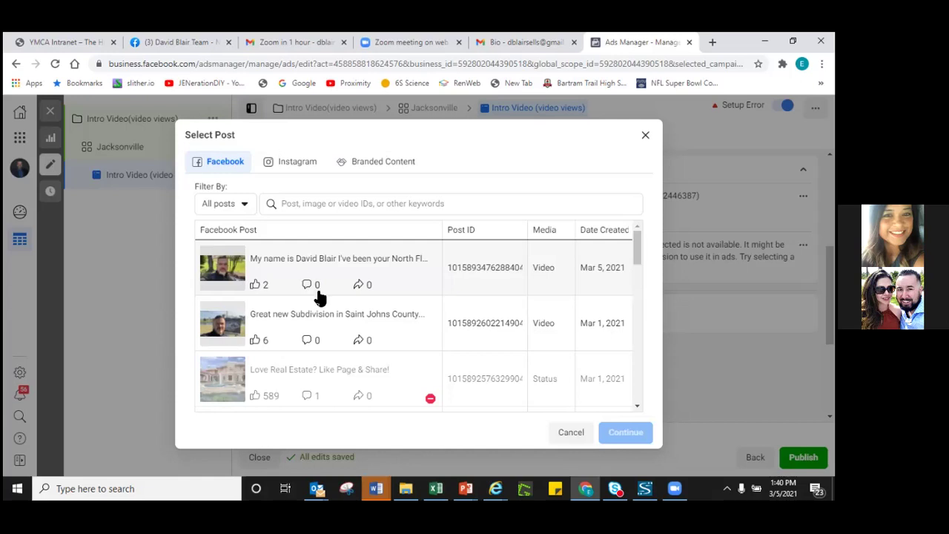
pyautogui.click(301, 273)
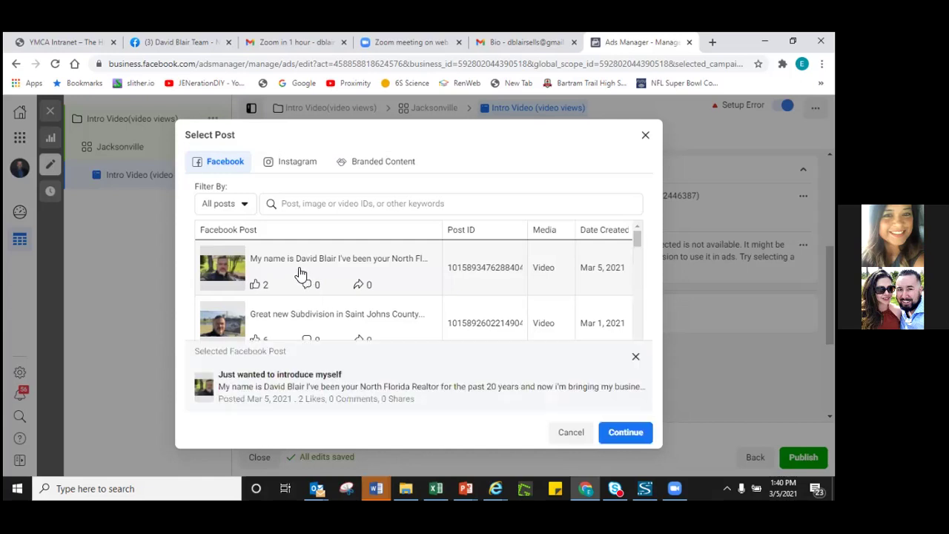
pyautogui.click(625, 435)
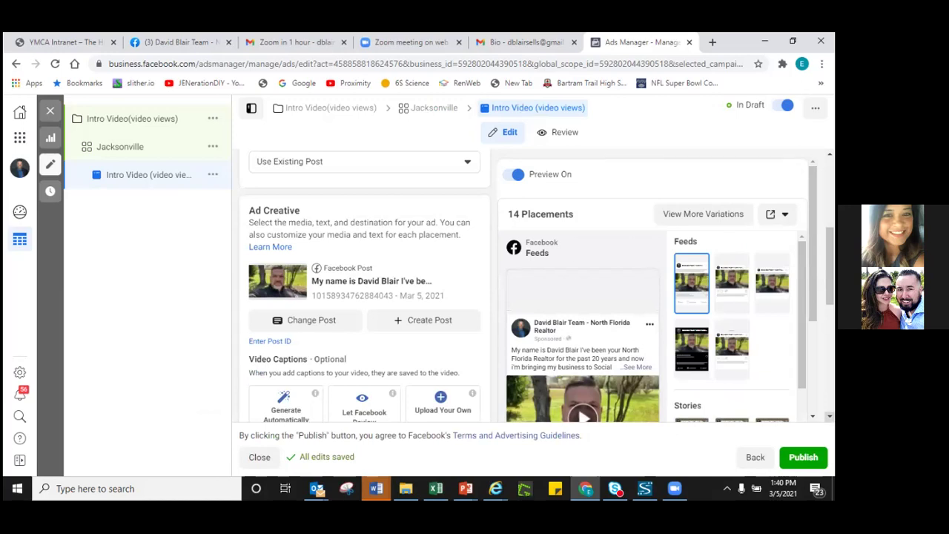
# Add a Send Message call to action to the Intro Video ad and update the post.
pyautogui.scroll(-3, 363, 289)
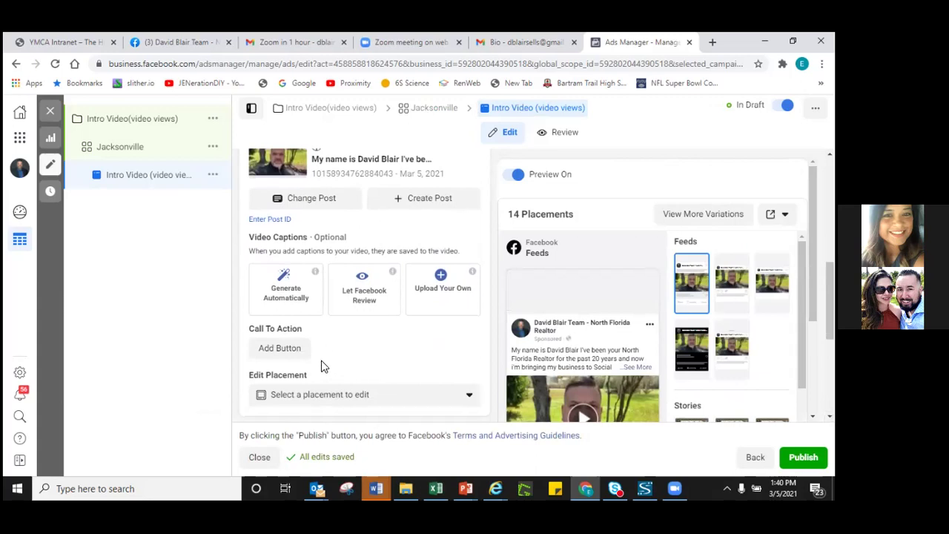
pyautogui.click(282, 350)
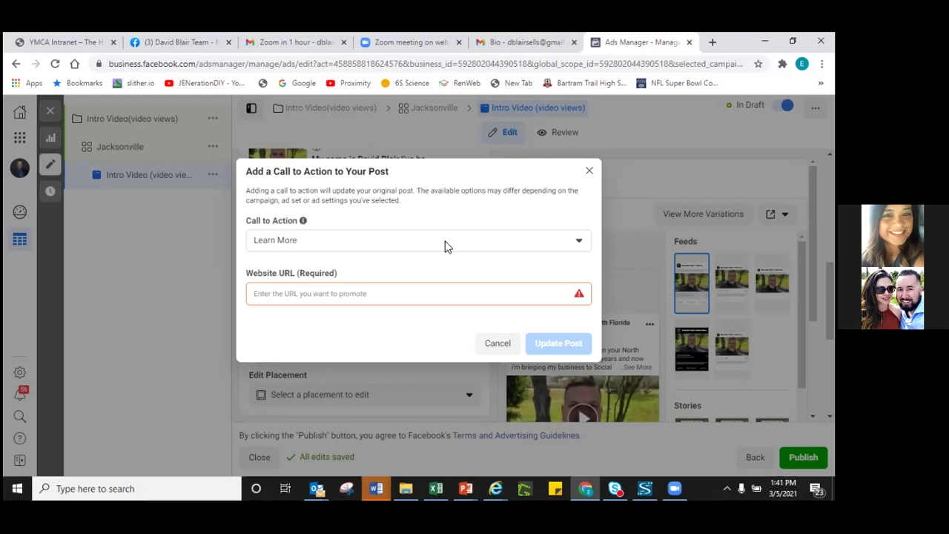
pyautogui.click(565, 246)
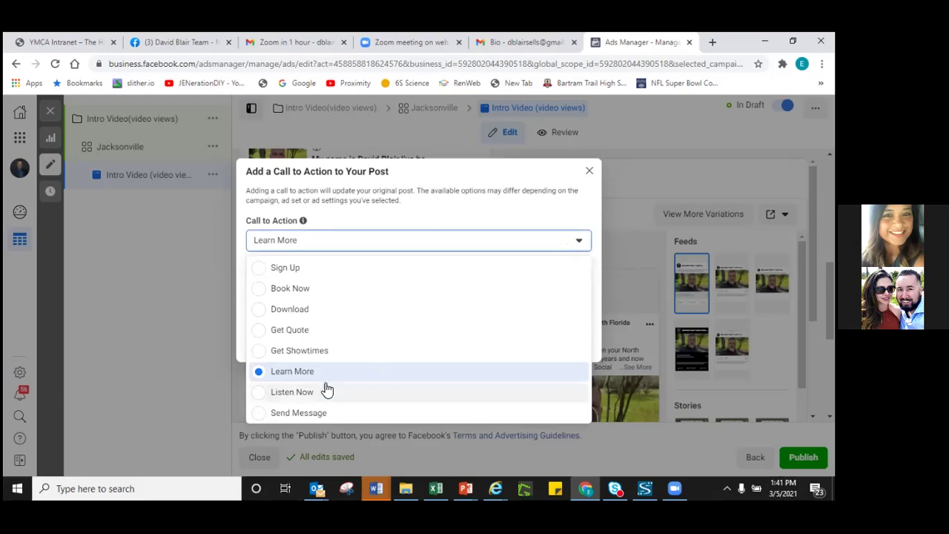
pyautogui.click(261, 413)
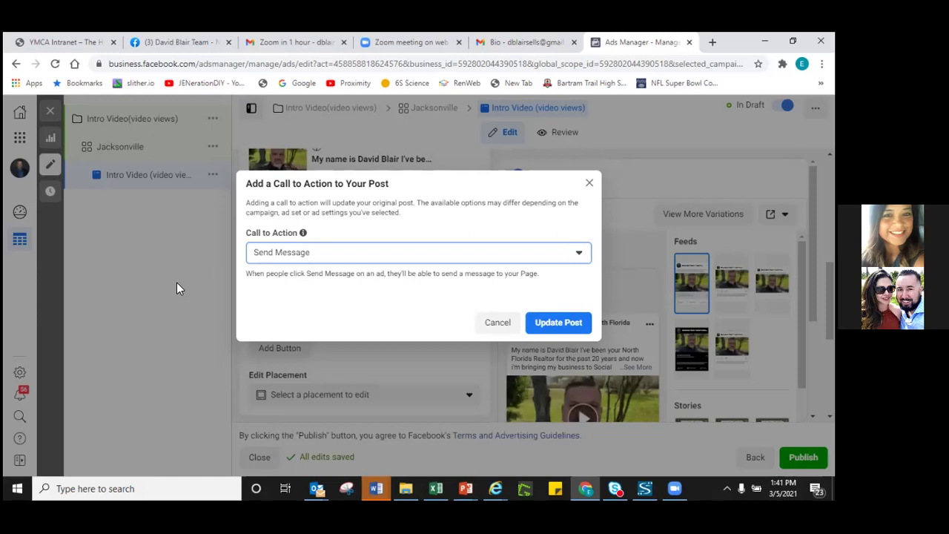
pyautogui.click(554, 326)
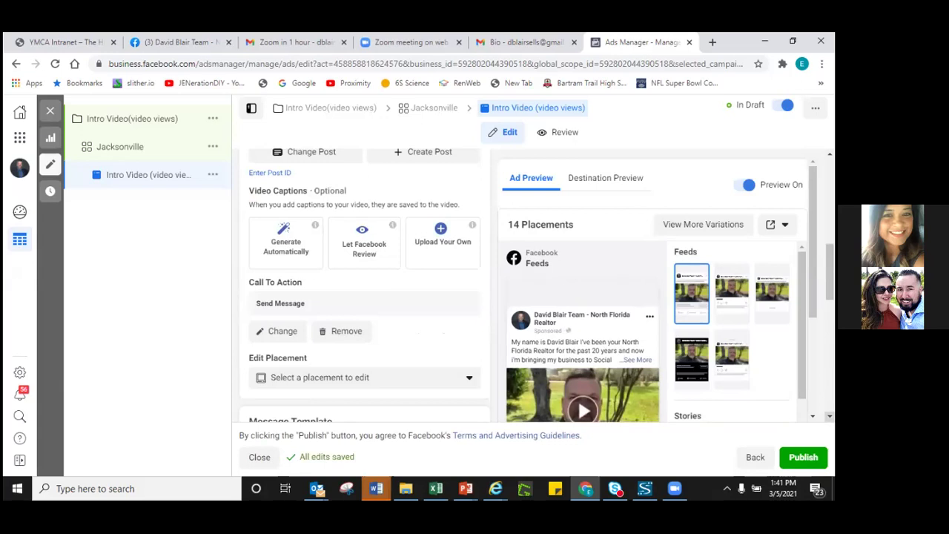
# Examine the ad preview with its call to action and the thumbnails for the Feeds, Stories, In-Article and Apps and Sites placements.
pyautogui.scroll(-1, 363, 296)
pyautogui.moveTo(585, 296)
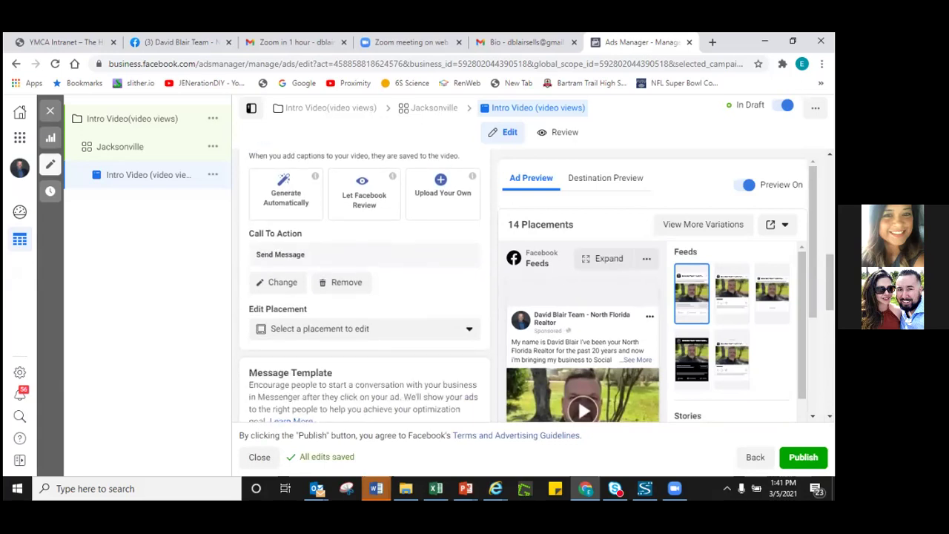
pyautogui.scroll(-1, 658, 289)
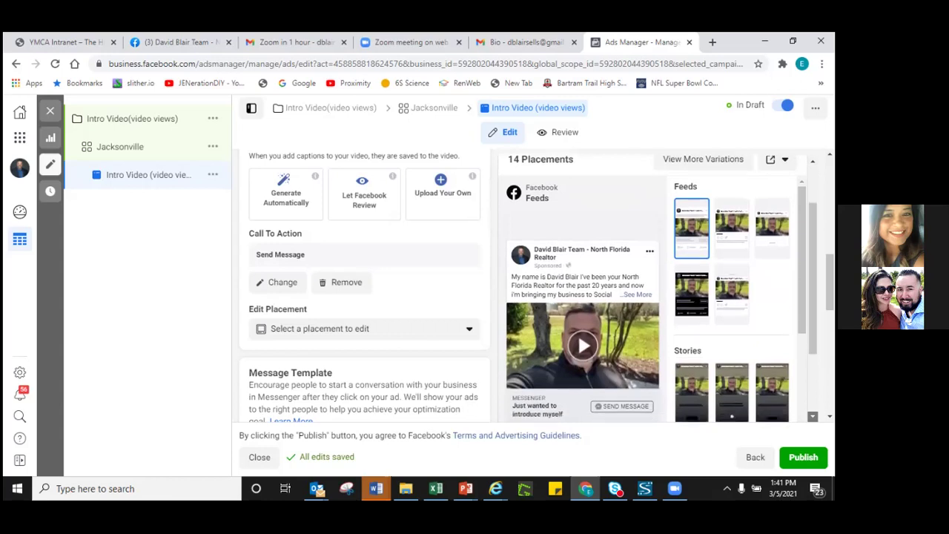
pyautogui.scroll(-2, 658, 289)
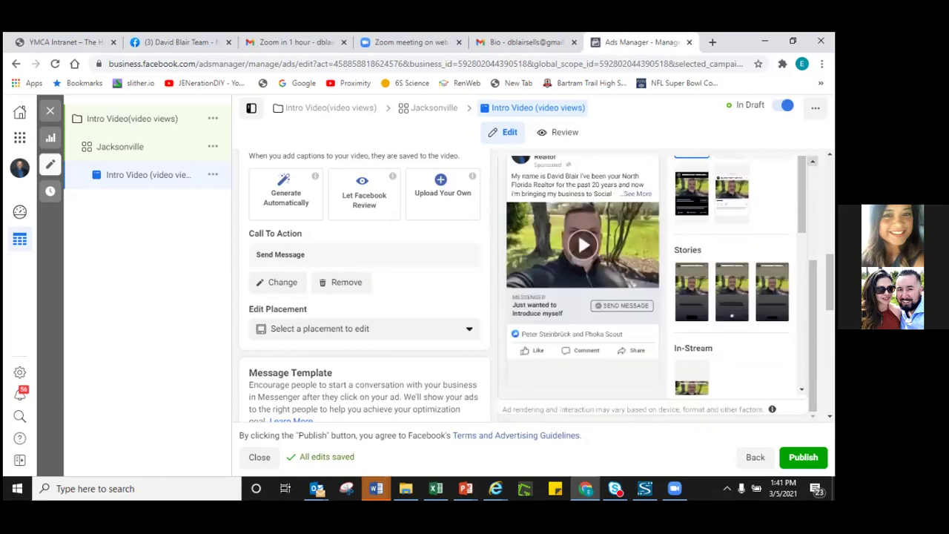
pyautogui.scroll(2, 658, 289)
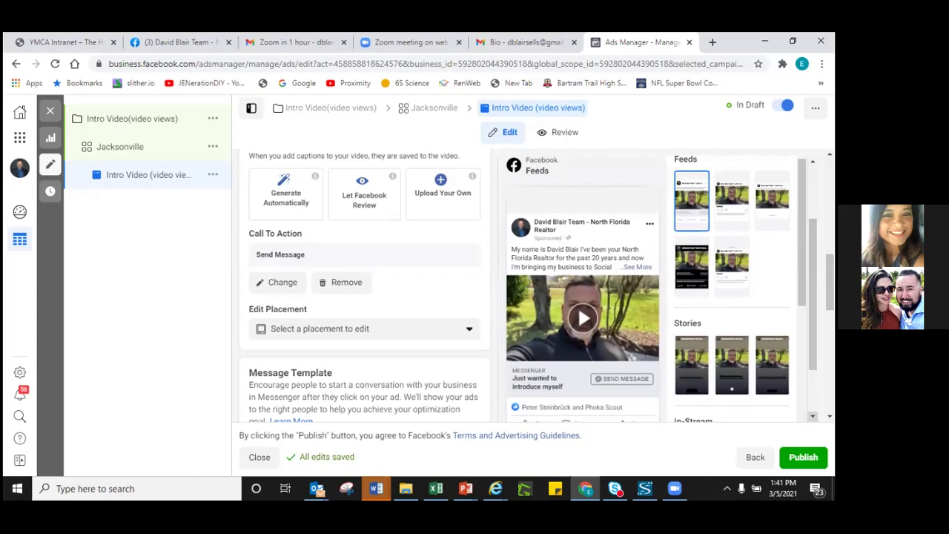
pyautogui.scroll(-1, 661, 288)
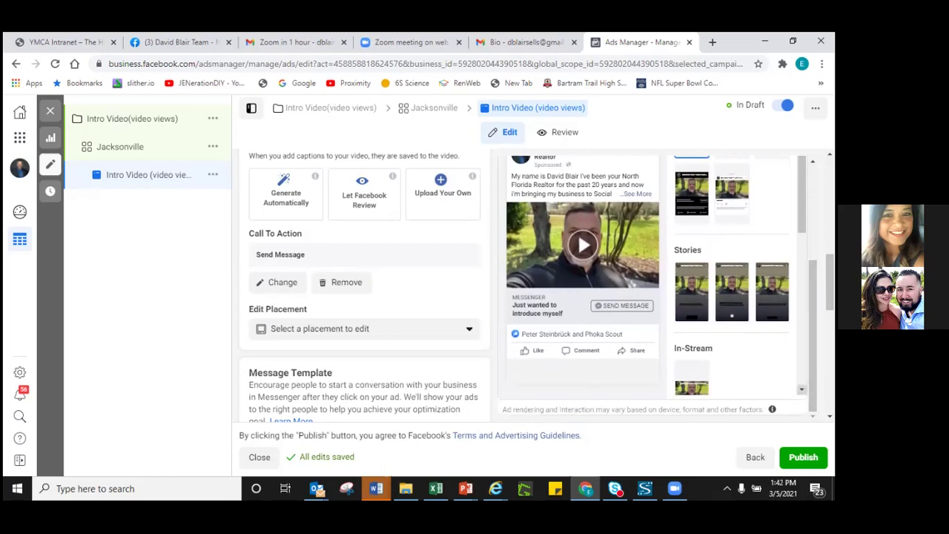
pyautogui.click(801, 389)
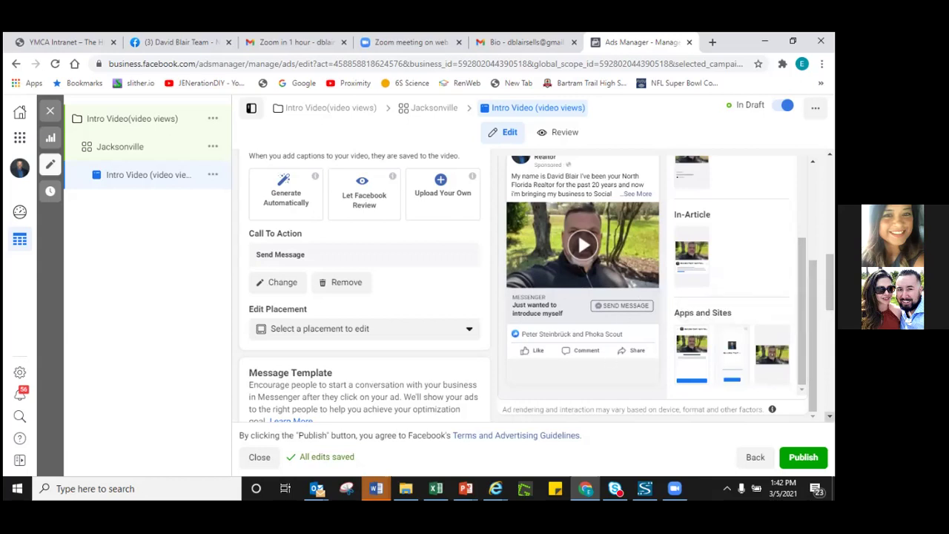
# Check the ad's Message Template and Tracking sections and publish the Intro Video campaign.
pyautogui.scroll(-3, 364, 289)
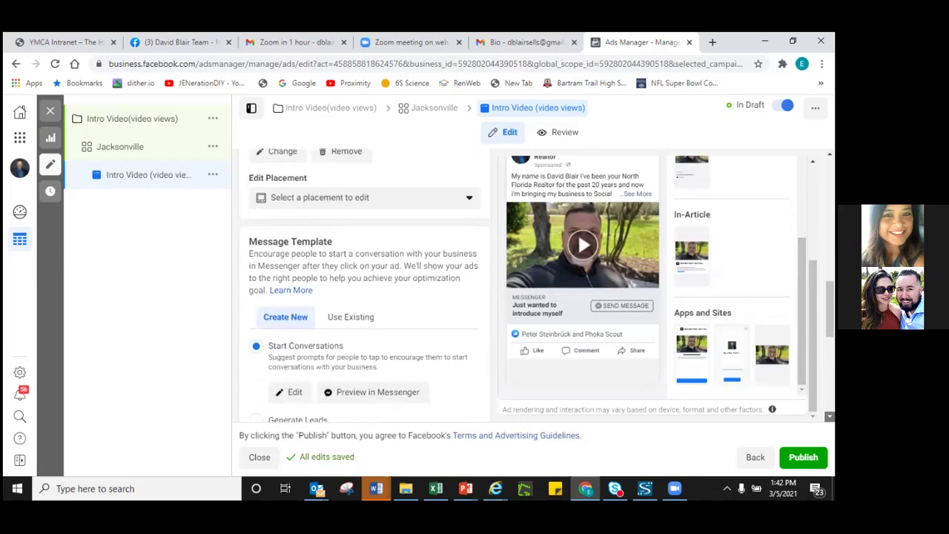
pyautogui.scroll(-1, 363, 289)
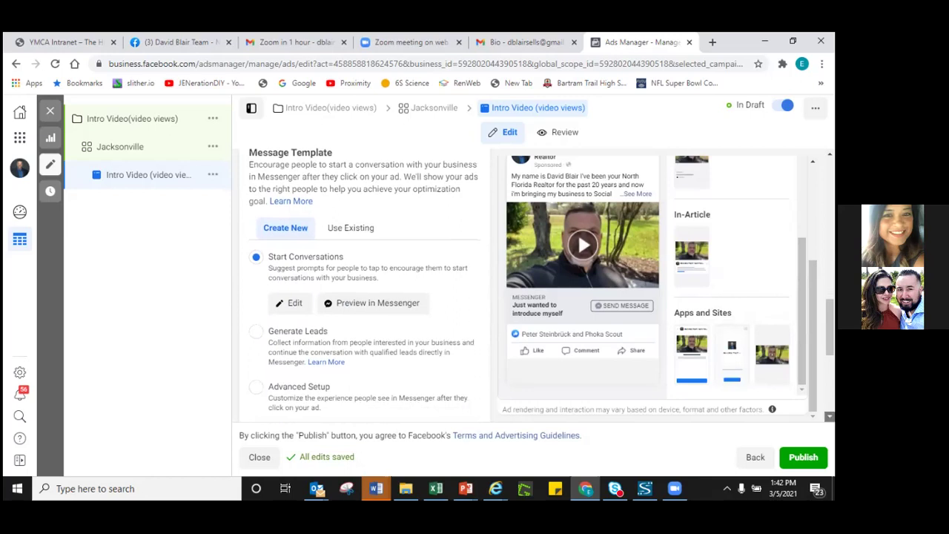
pyautogui.scroll(-4, 363, 289)
pyautogui.scroll(-2, 363, 289)
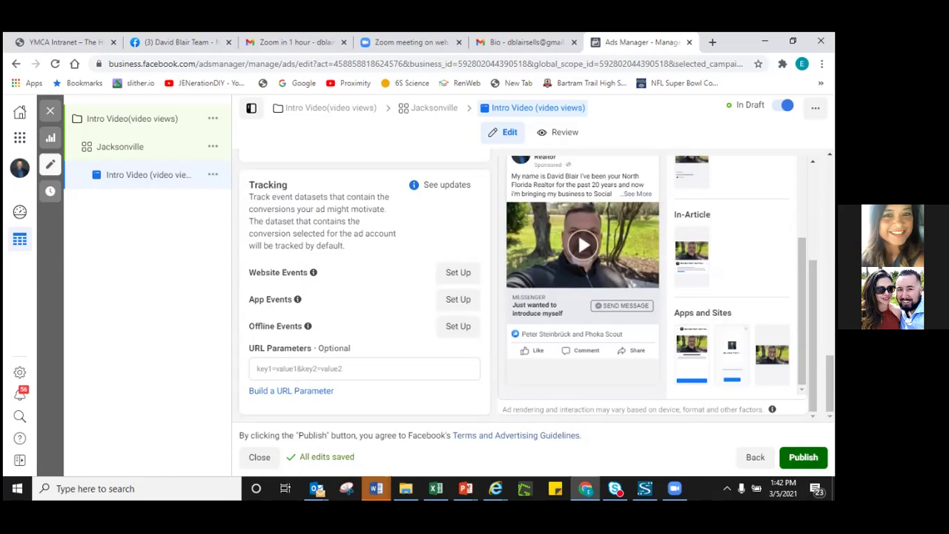
pyautogui.click(802, 456)
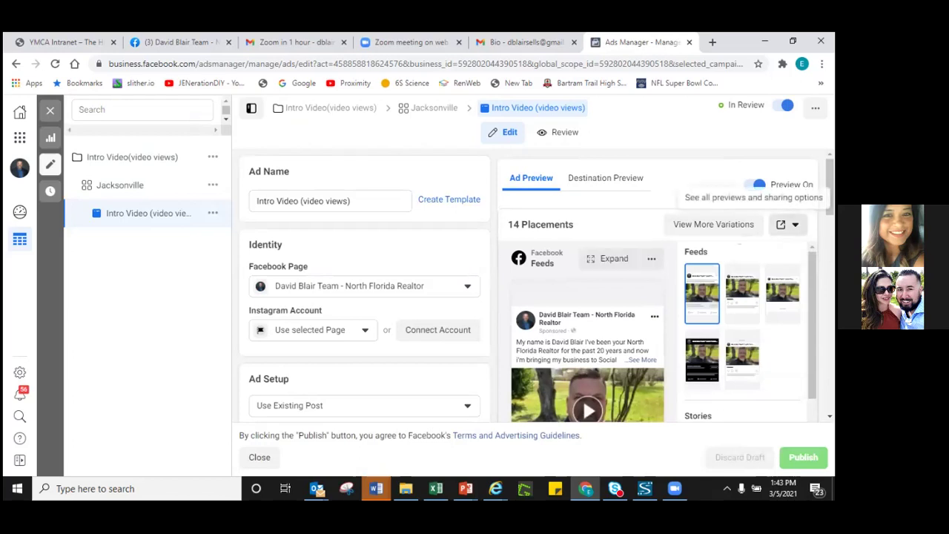
# View the published ad in the Facebook Desktop News Feed, find the sponsored demo post, and return to the ad editor.
pyautogui.click(786, 224)
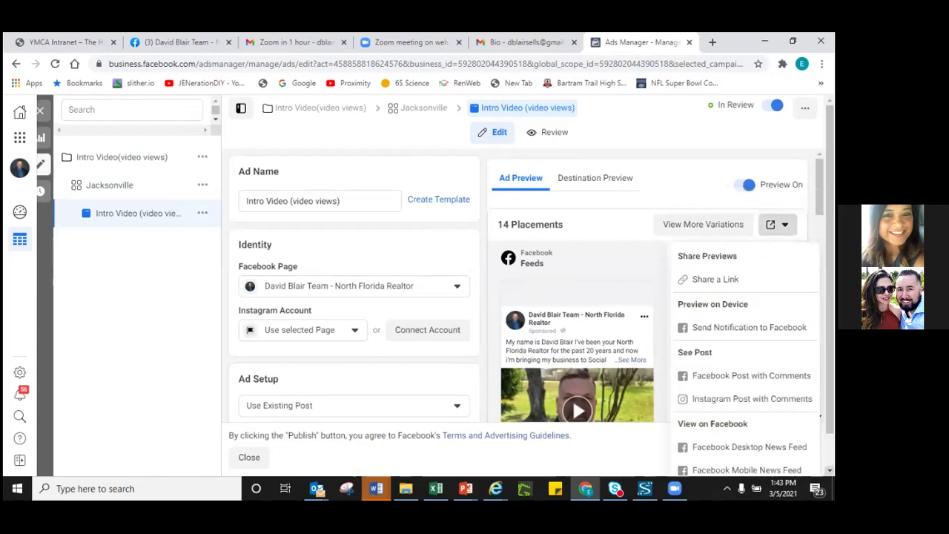
pyautogui.scroll(-1, 741, 415)
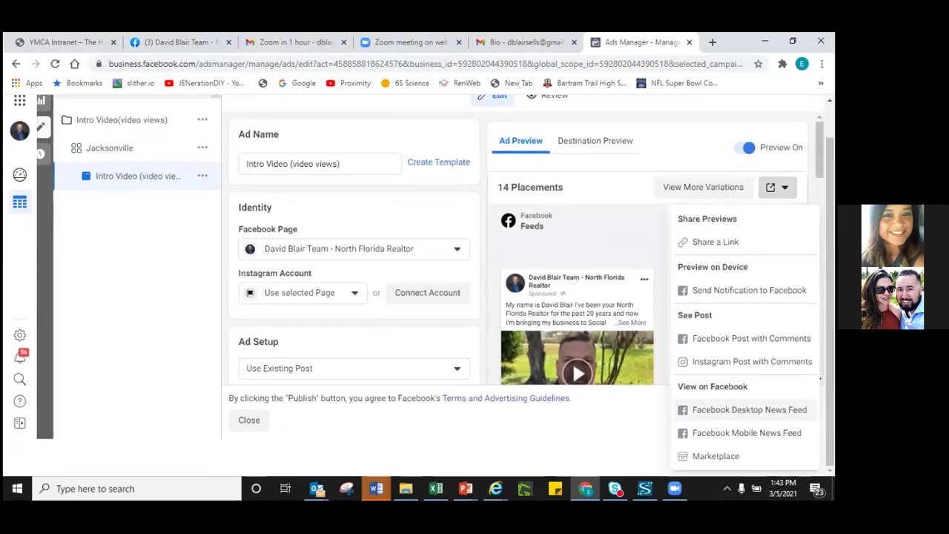
pyautogui.click(749, 409)
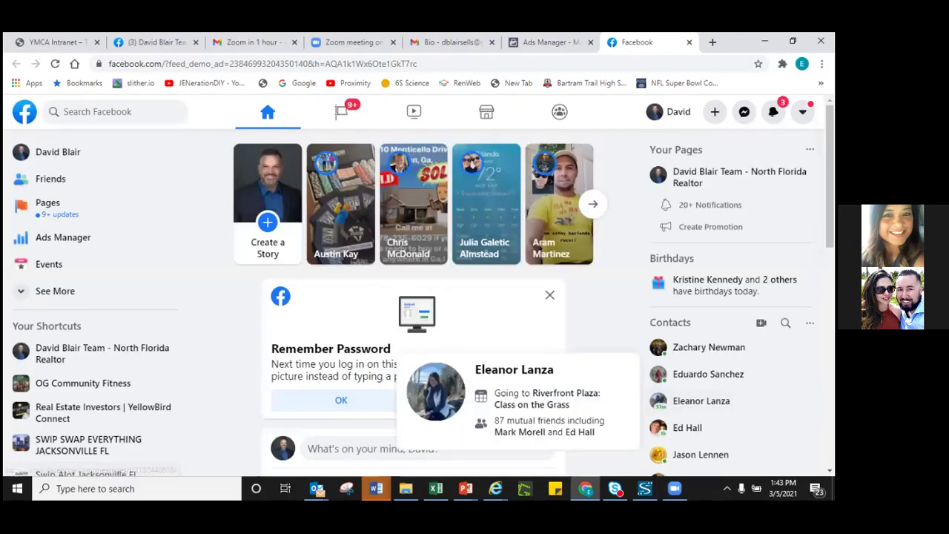
pyautogui.scroll(-3, 414, 297)
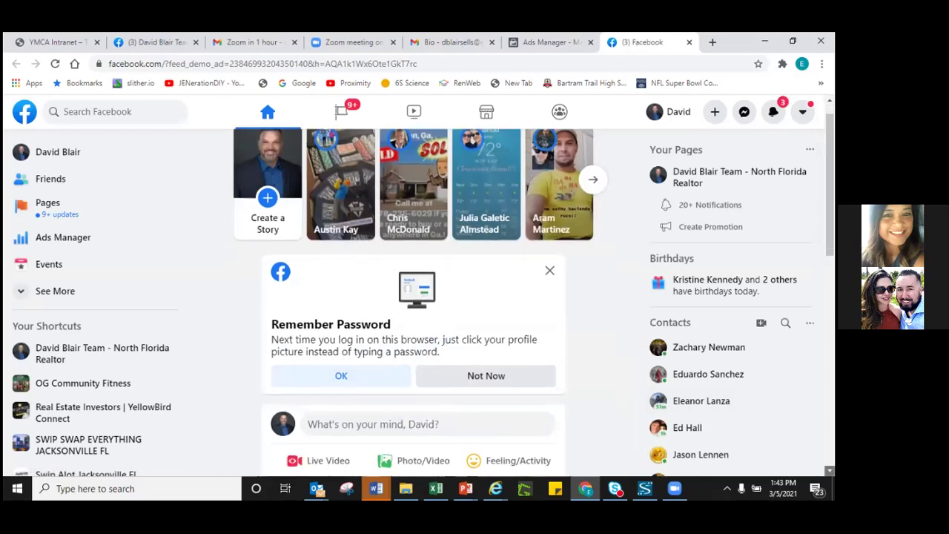
pyautogui.scroll(-3, 414, 296)
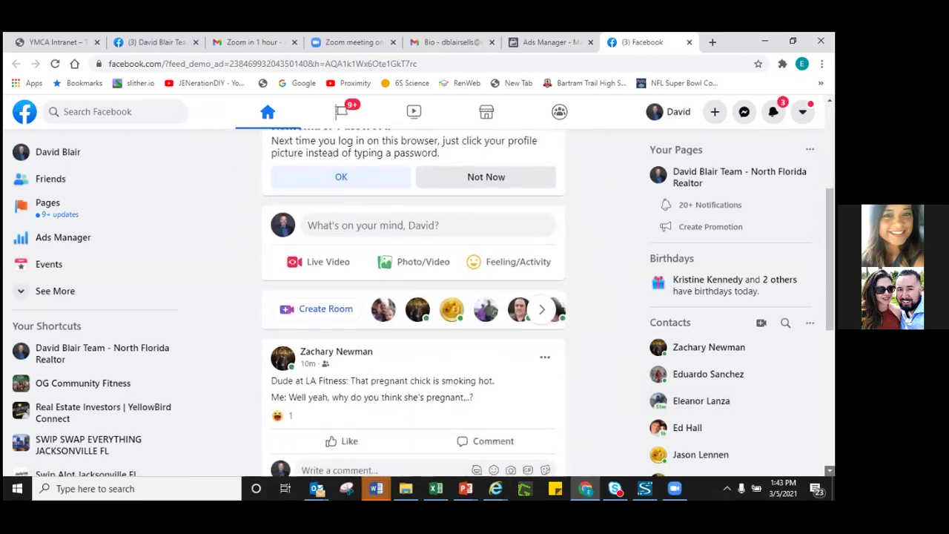
pyautogui.scroll(-3, 414, 296)
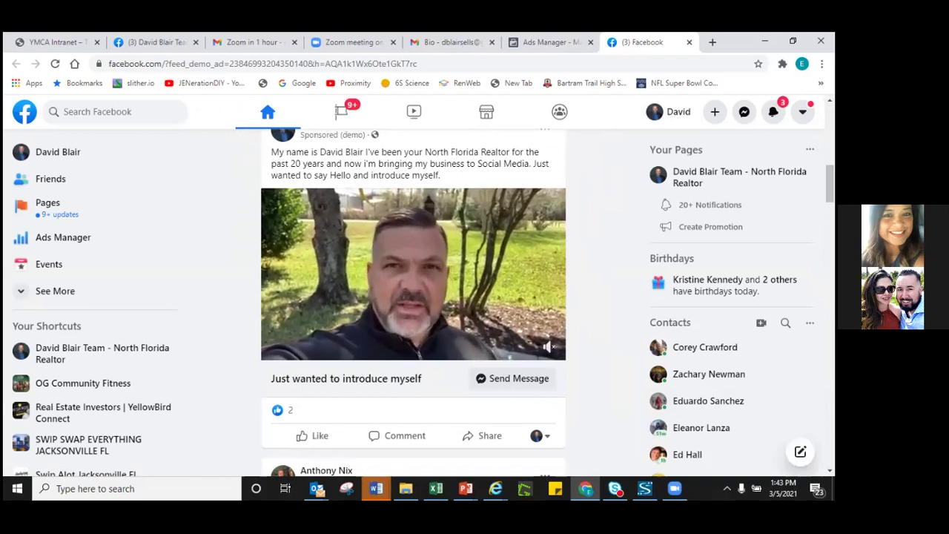
pyautogui.scroll(1, 413, 296)
pyautogui.scroll(1, 414, 297)
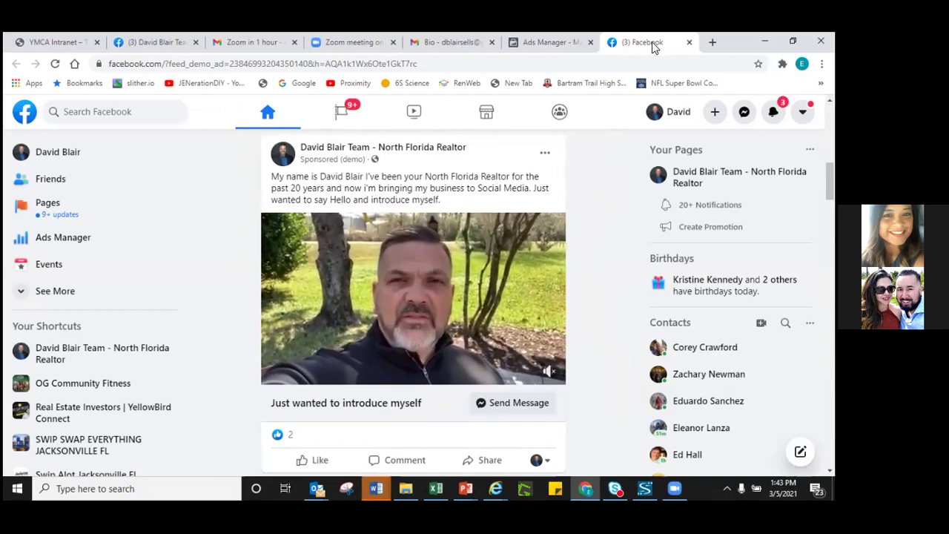
pyautogui.hotkey('ctrl', 'shift', 'Tab')
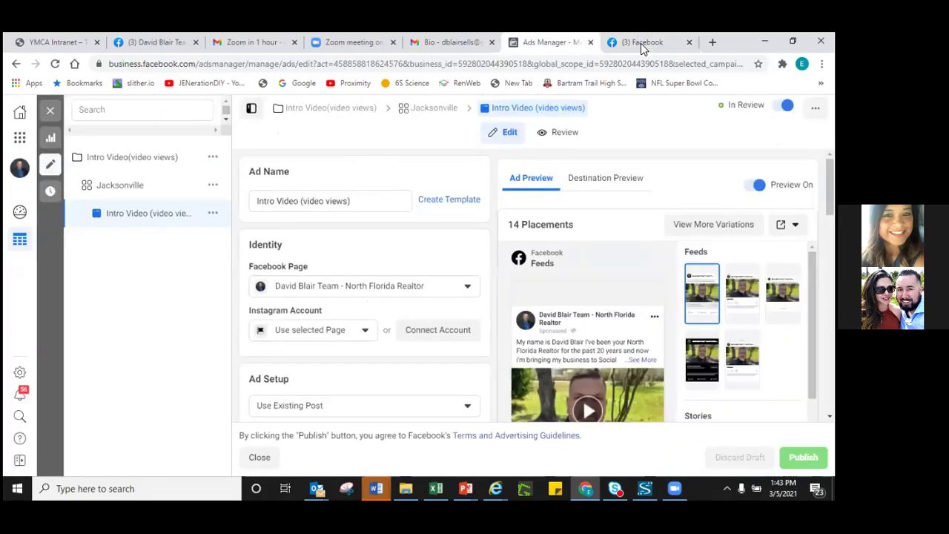
pyautogui.click(640, 43)
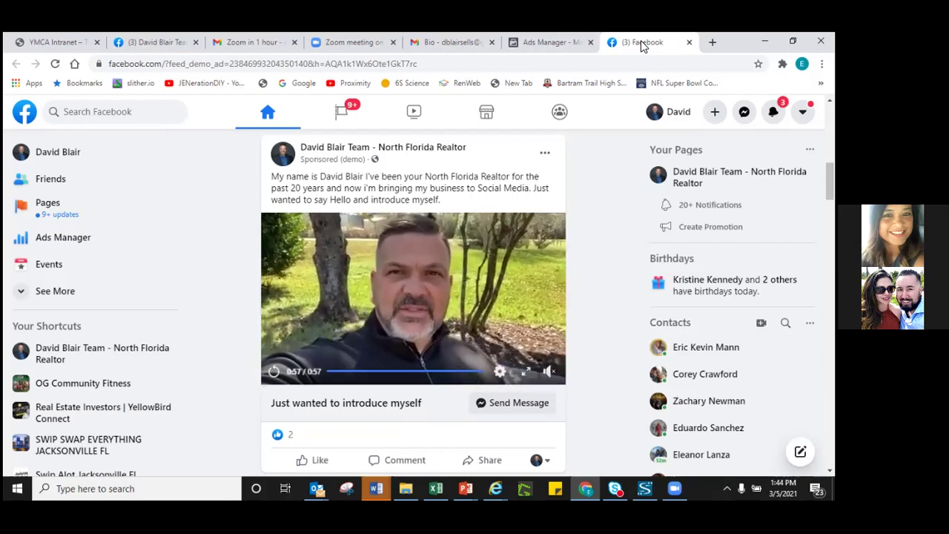
pyautogui.hotkey('ctrl', 'shift', 'Tab')
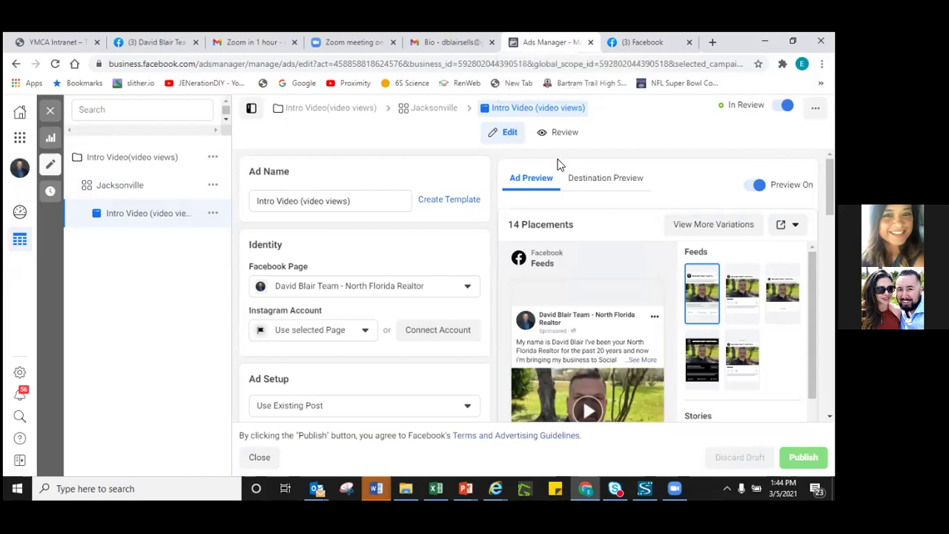
# Close the ad editor and clear the ad set and campaign selections so all campaigns are listed unfiltered.
pyautogui.click(49, 113)
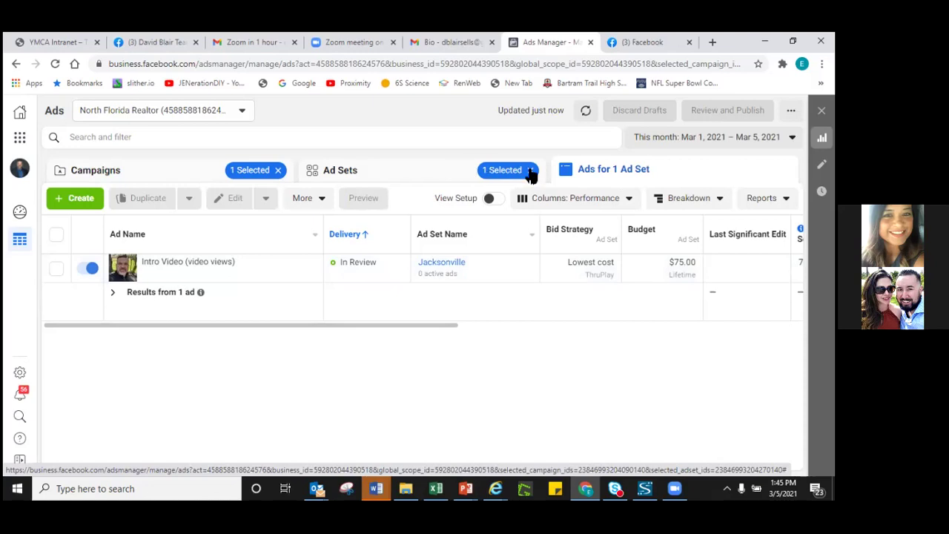
pyautogui.click(389, 175)
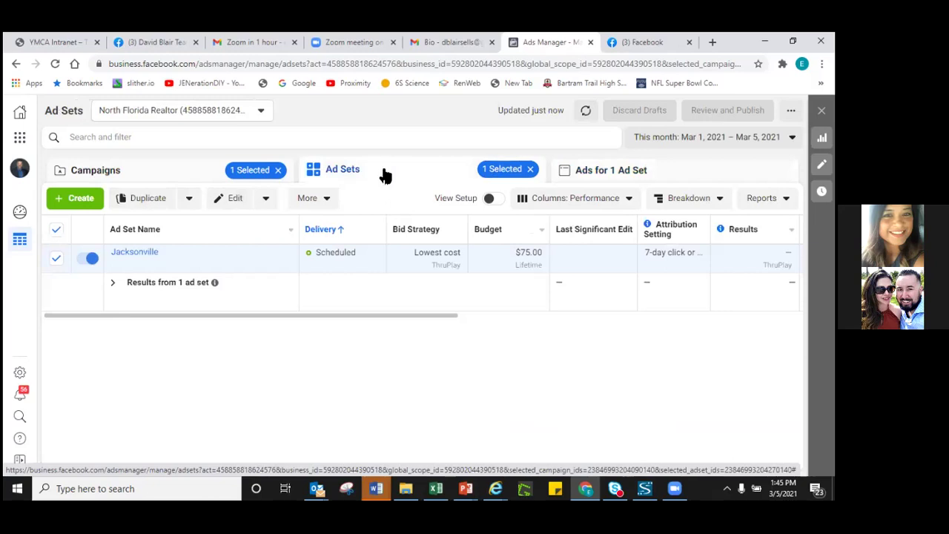
pyautogui.click(531, 170)
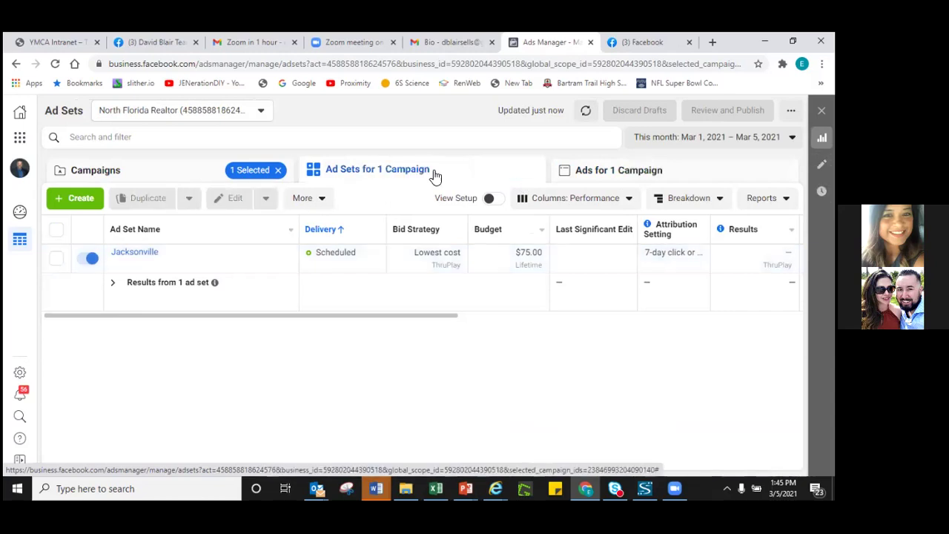
pyautogui.click(155, 172)
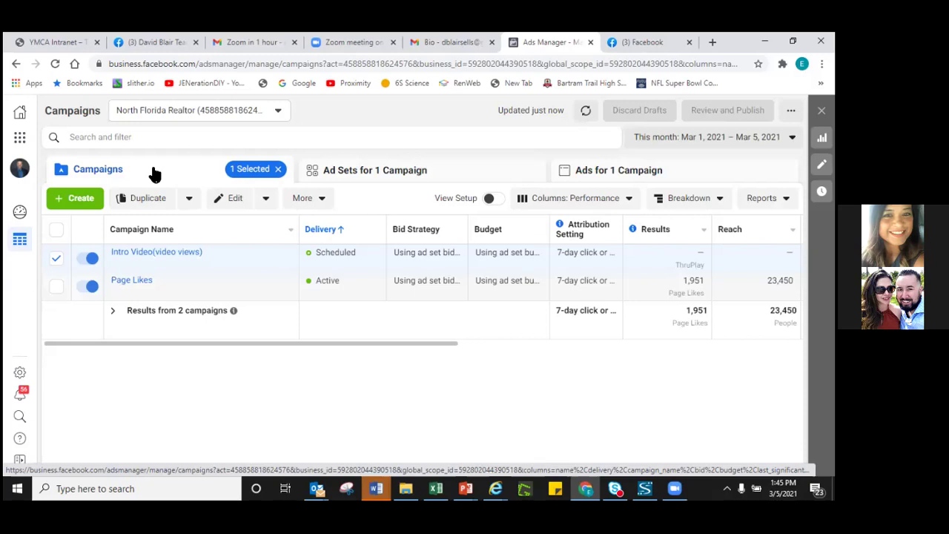
pyautogui.click(279, 170)
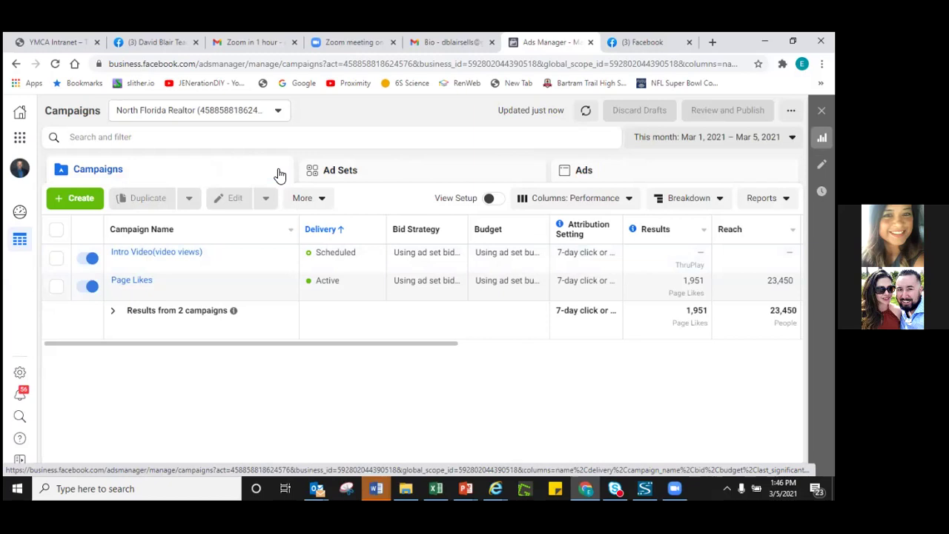
# Go to the ad account's Audiences and start a new Custom Audience with Video as its Facebook source.
pyautogui.click(20, 141)
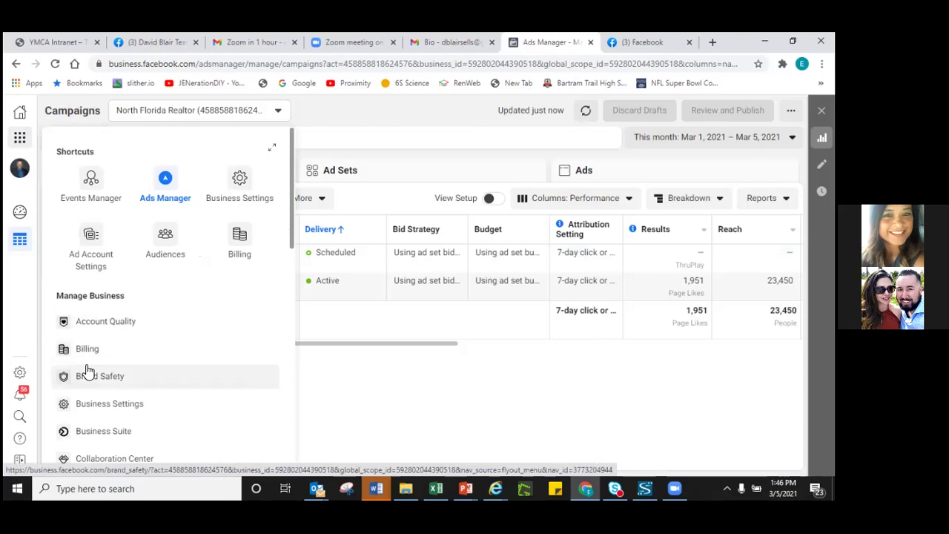
pyautogui.click(165, 251)
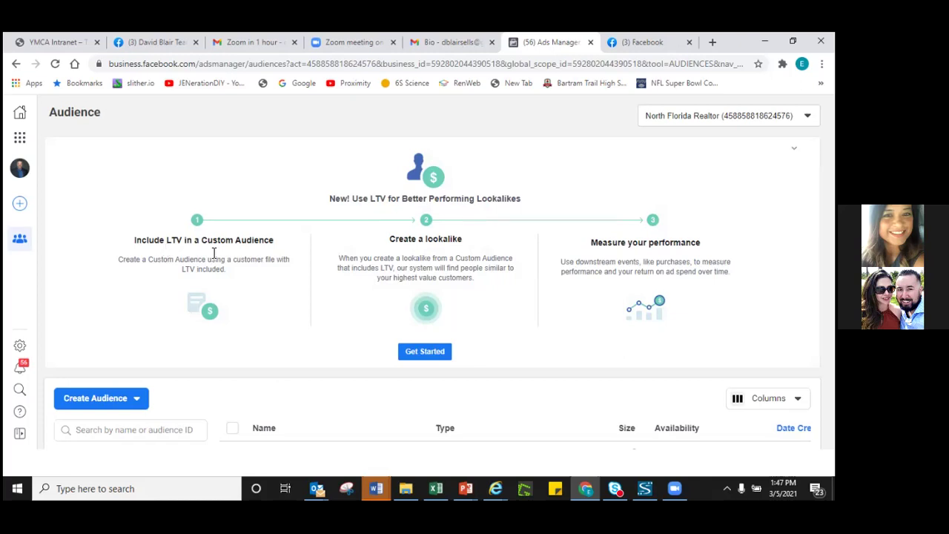
pyautogui.click(139, 400)
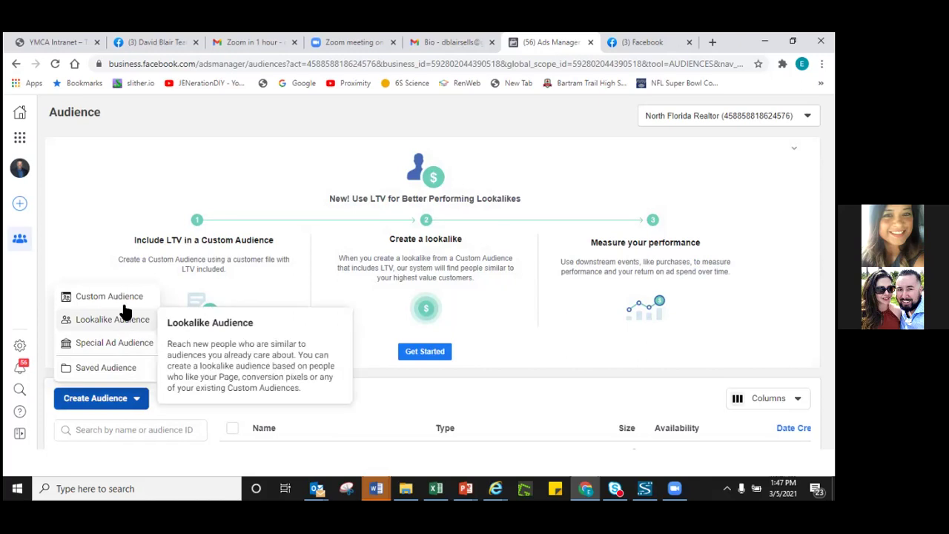
pyautogui.click(125, 298)
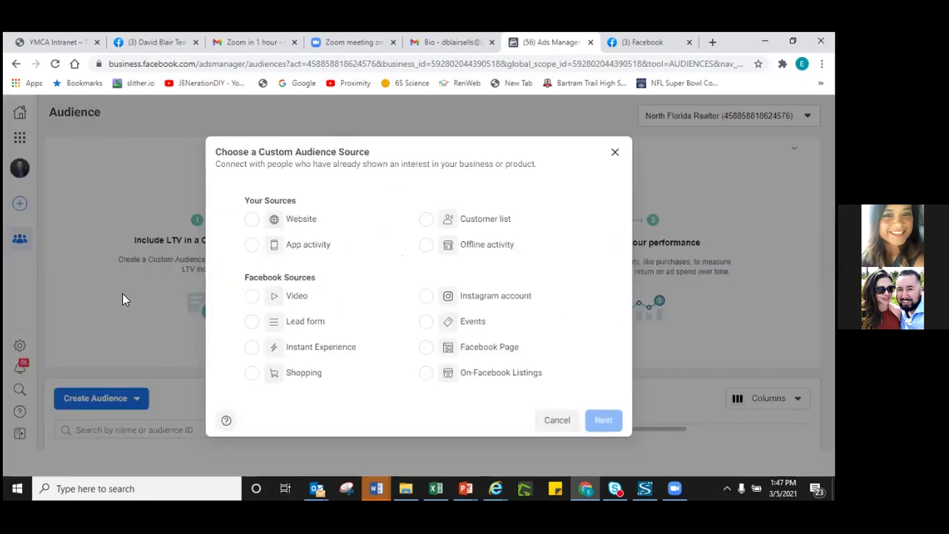
pyautogui.click(253, 297)
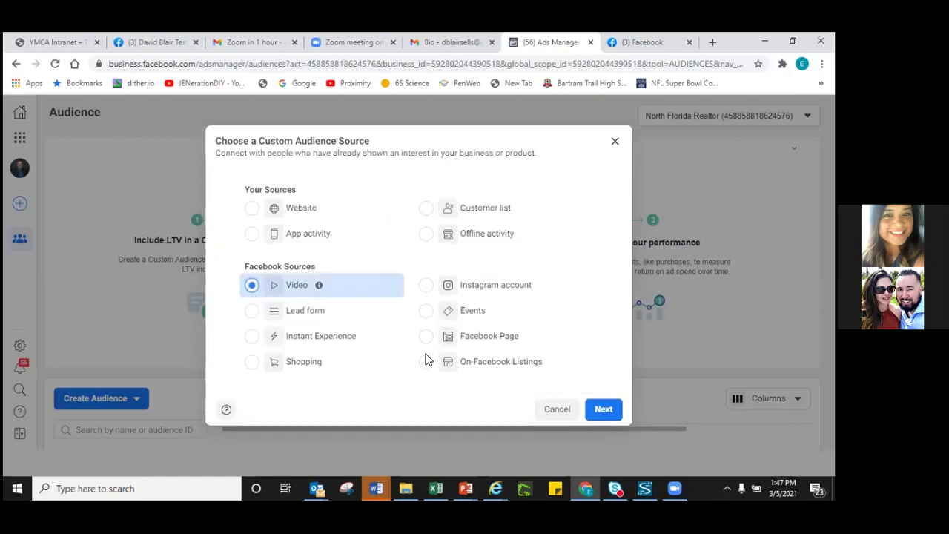
pyautogui.click(603, 412)
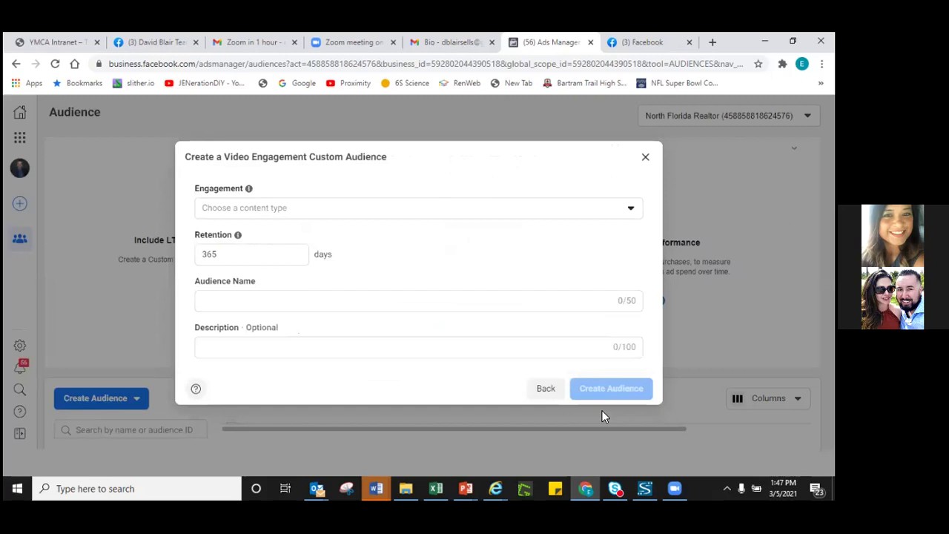
# Set the engagement to people who have watched 25% of the video and choose the Page video "Just wanted to introduce myself".
pyautogui.click(612, 218)
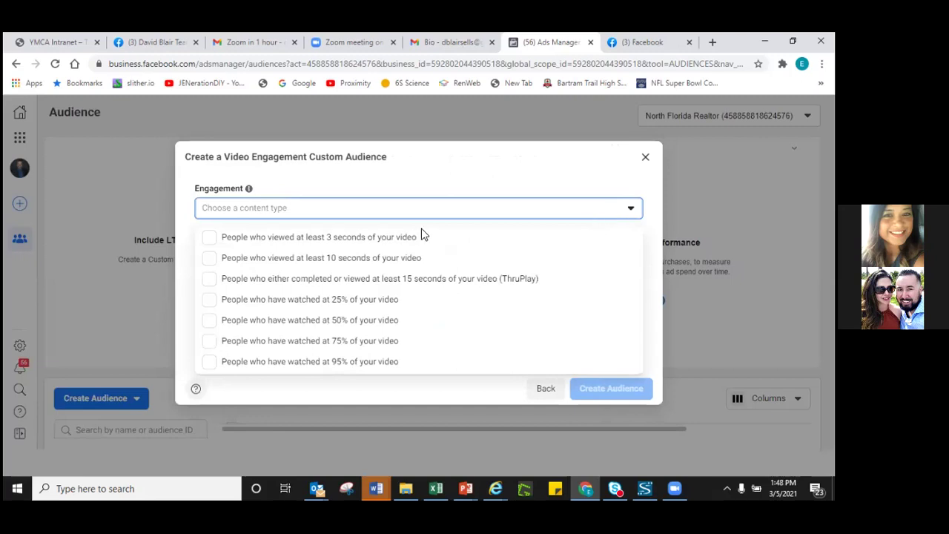
pyautogui.click(213, 300)
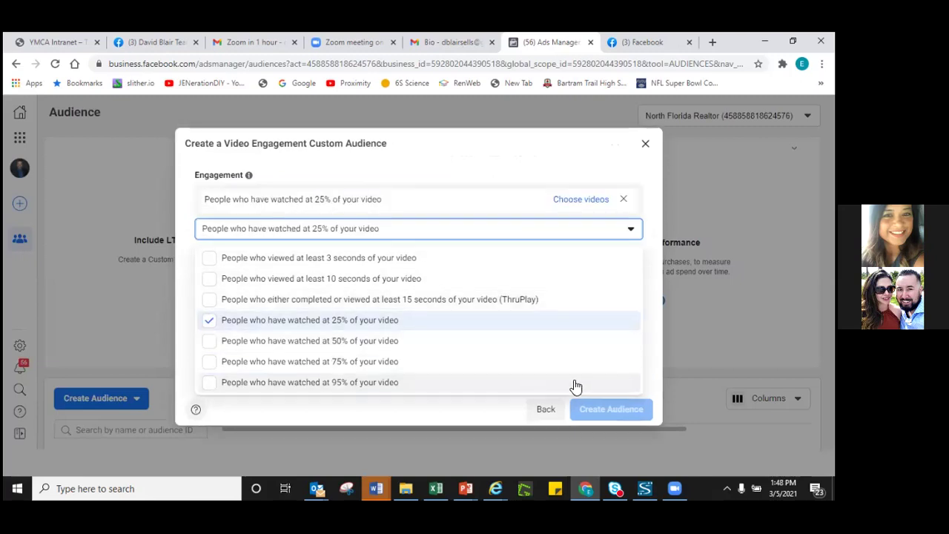
pyautogui.click(595, 199)
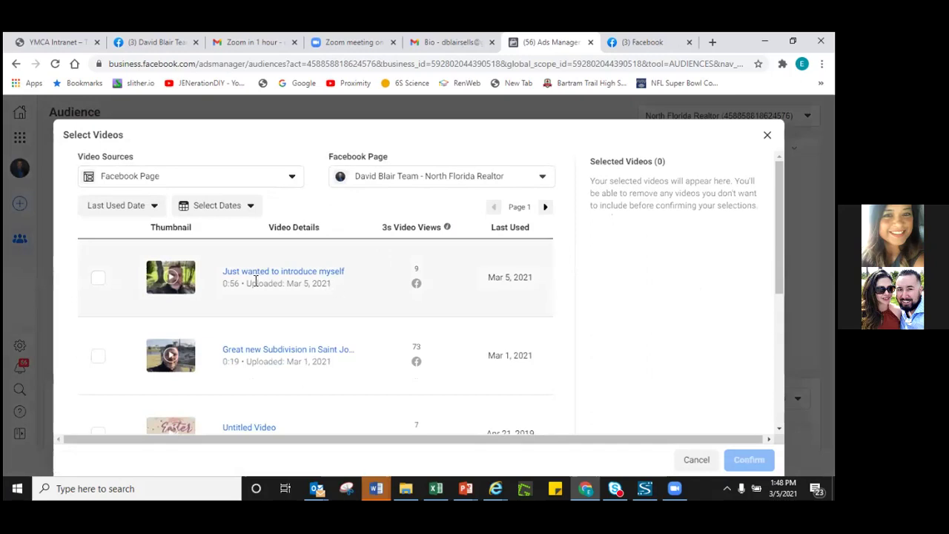
pyautogui.click(98, 279)
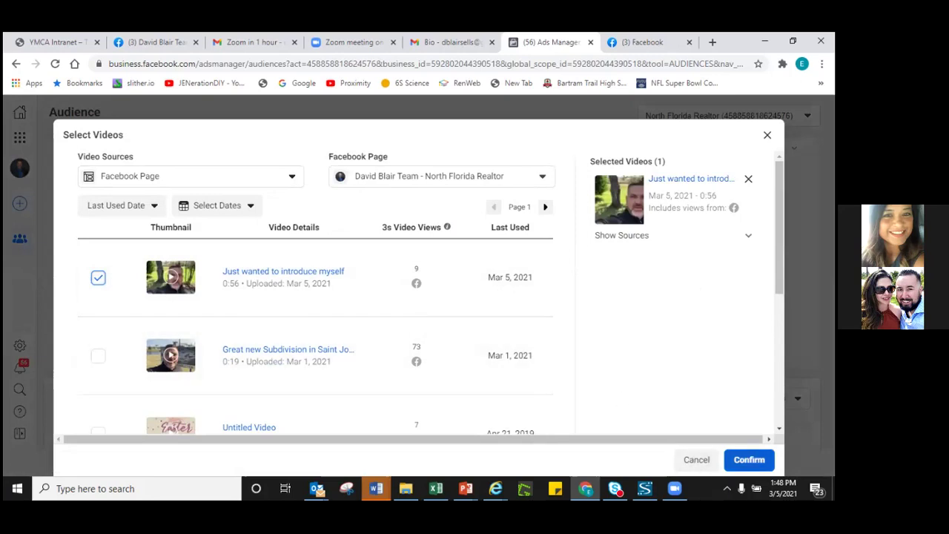
pyautogui.click(748, 459)
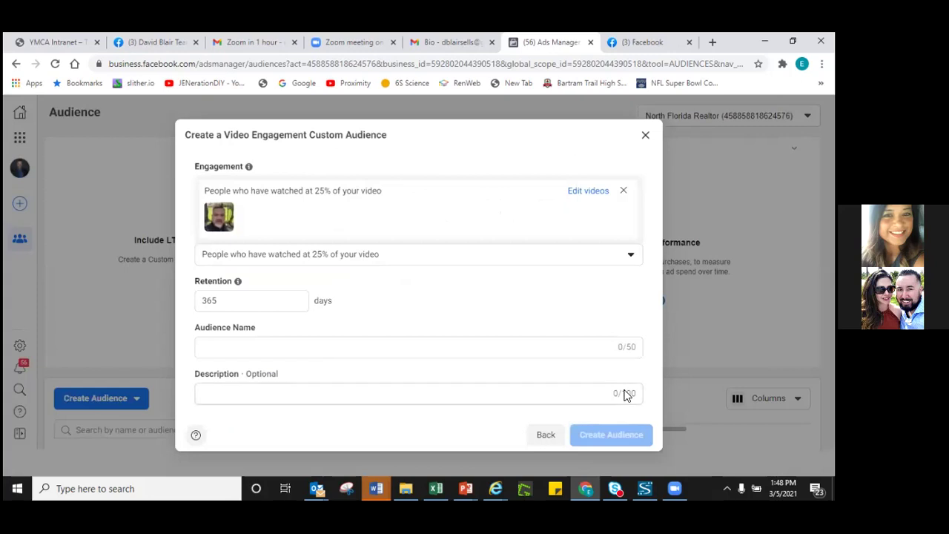
# Name the audience "Intro Vide (25%)", leave the description empty, create it and close the confirmation.
pyautogui.click(224, 346)
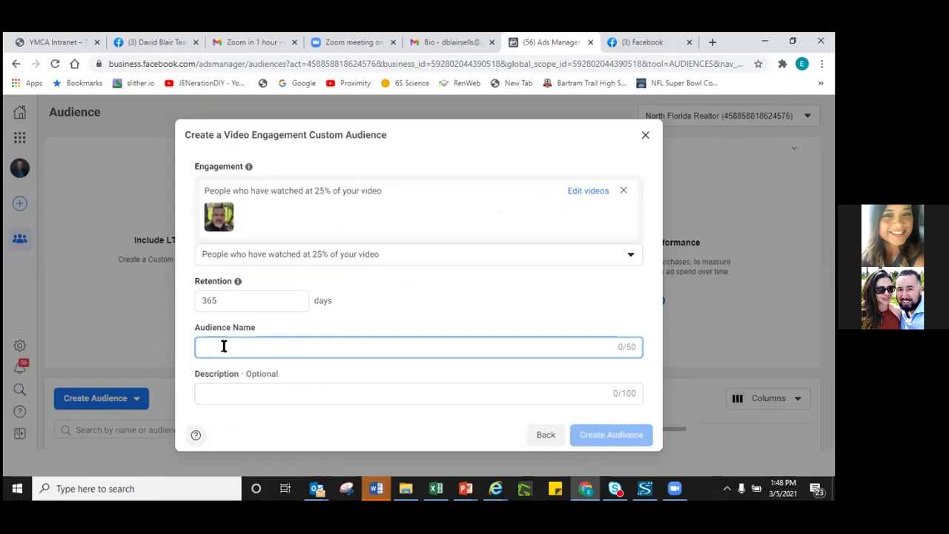
pyautogui.write('Intr')
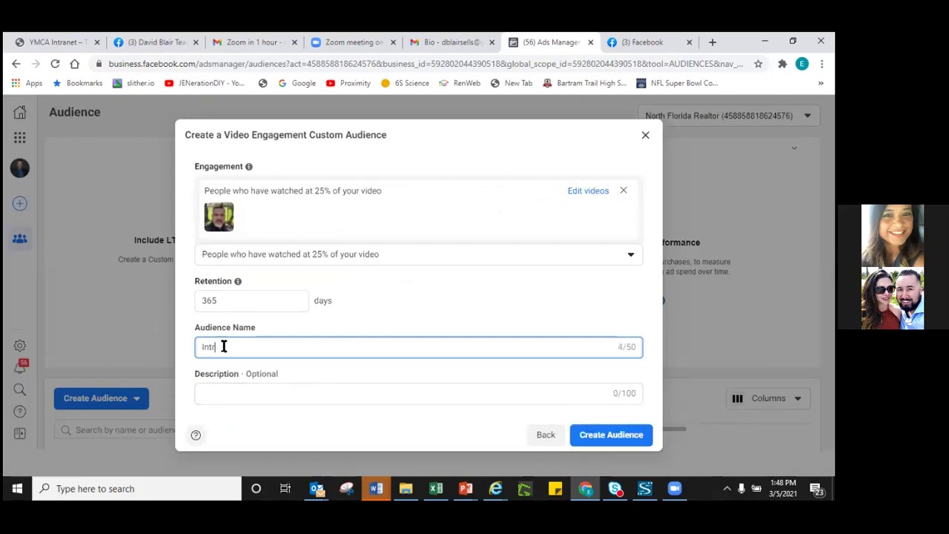
pyautogui.write('o Vide (25%)')
pyautogui.click(262, 393)
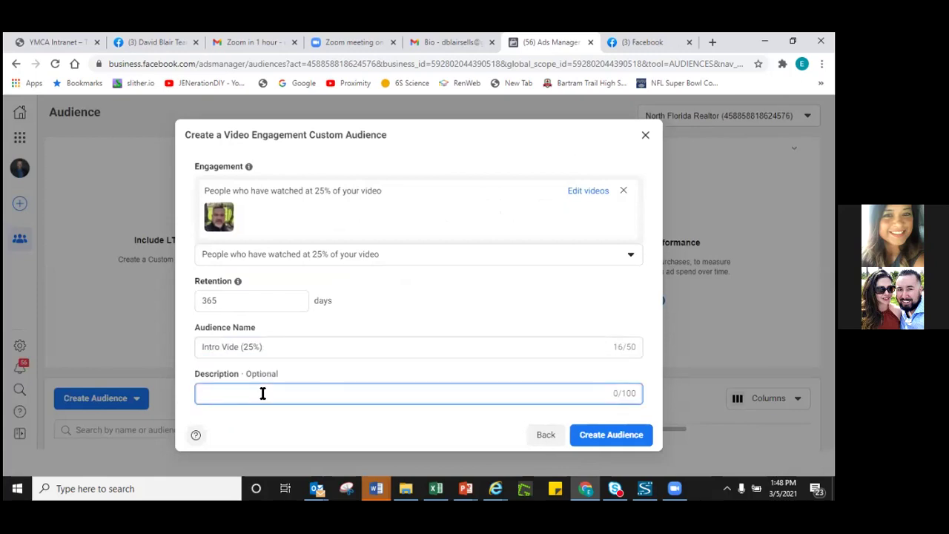
pyautogui.click(620, 437)
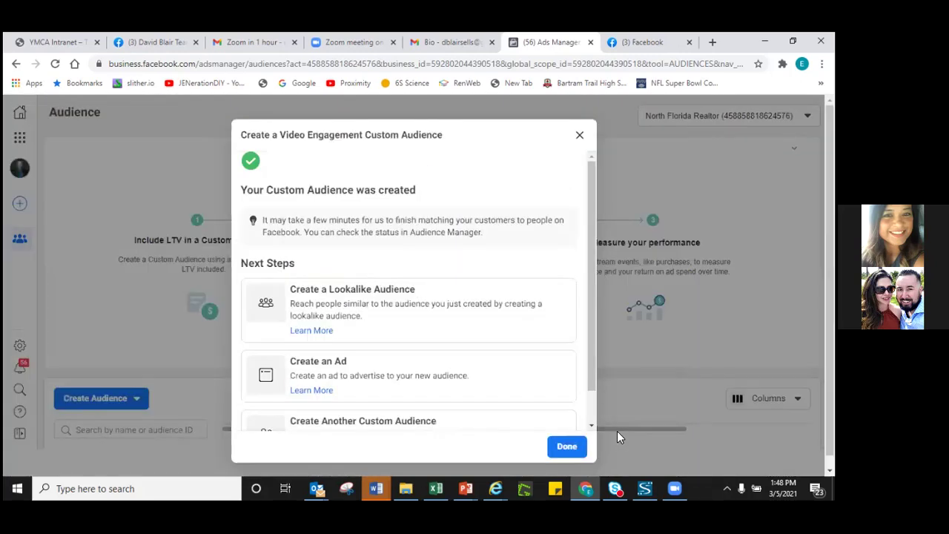
pyautogui.click(568, 446)
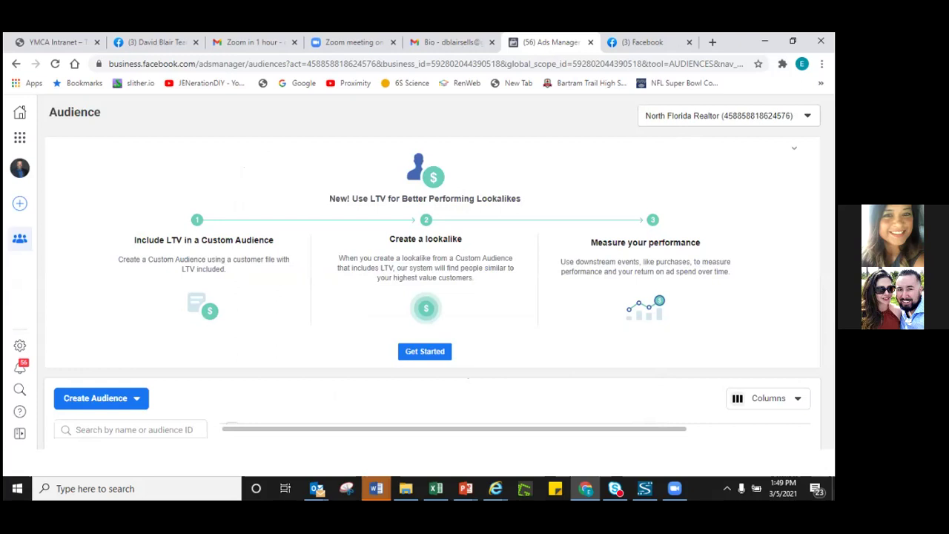
# Collapse the LTV lookalike banner to view the audience list, and return to the sponsored demo post on Facebook.
pyautogui.click(793, 148)
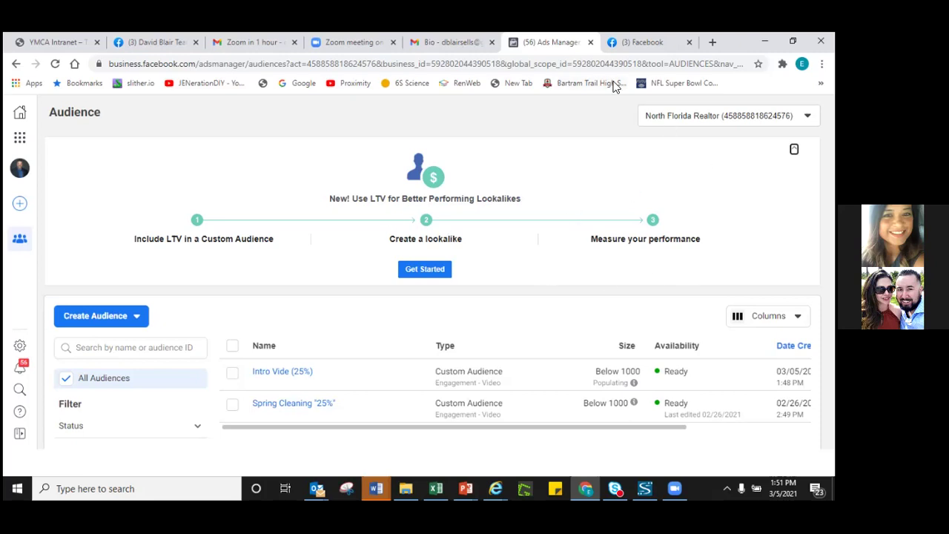
pyautogui.click(643, 43)
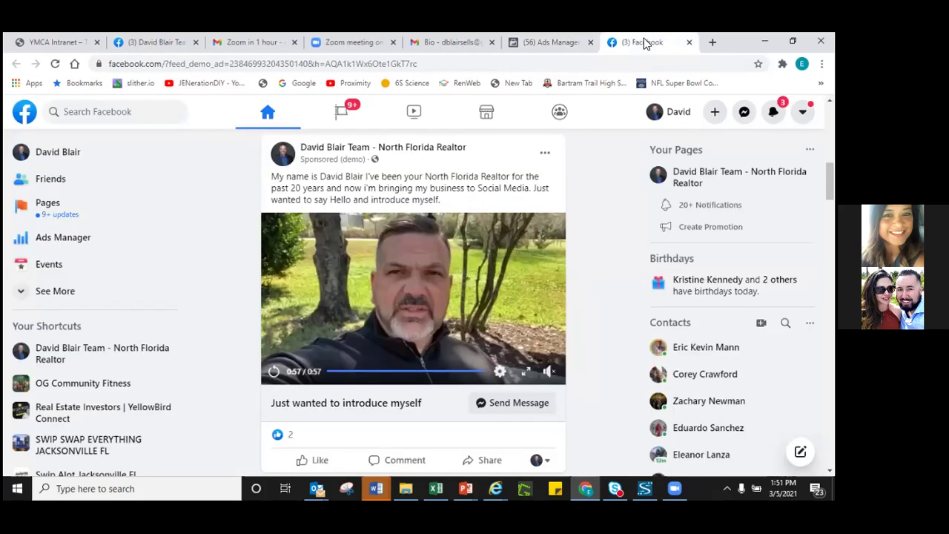